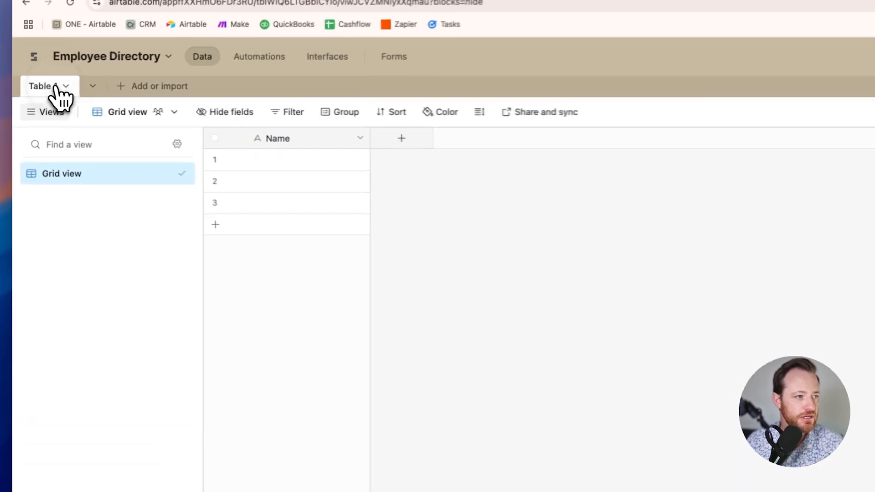
- Rename the Table 1 tab to Employees
double_click(29, 99)
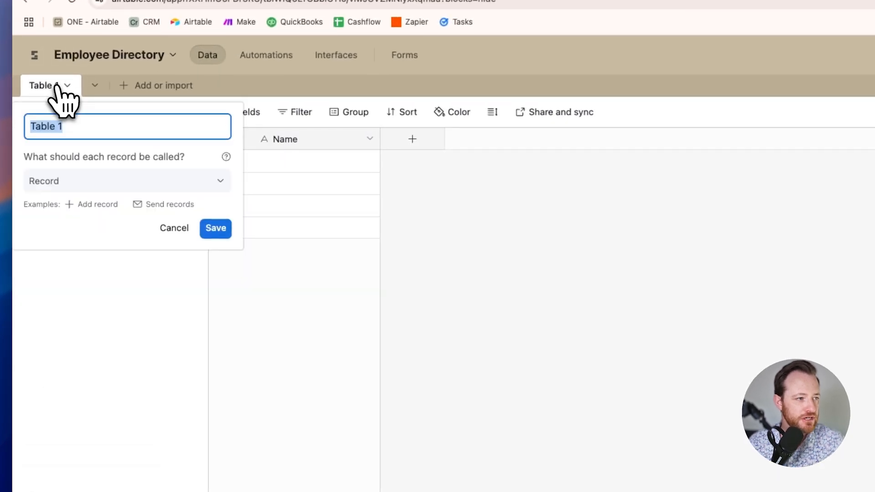
type("Employees")
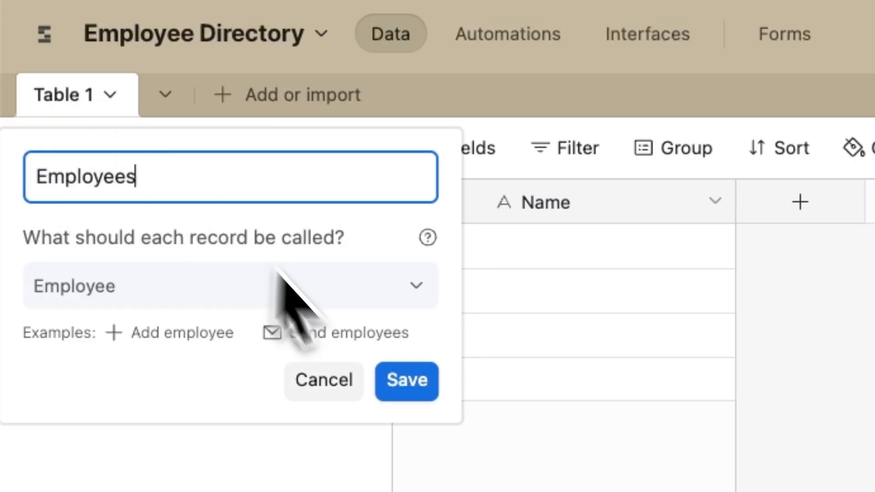
left_click(403, 385)
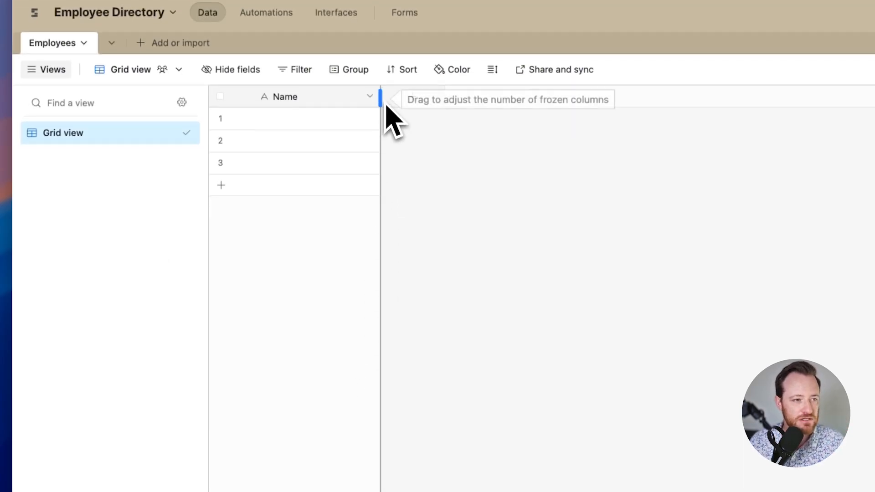
- Widen the Name column and enter three employees' full names
left_click_drag(383, 97, 396, 97)
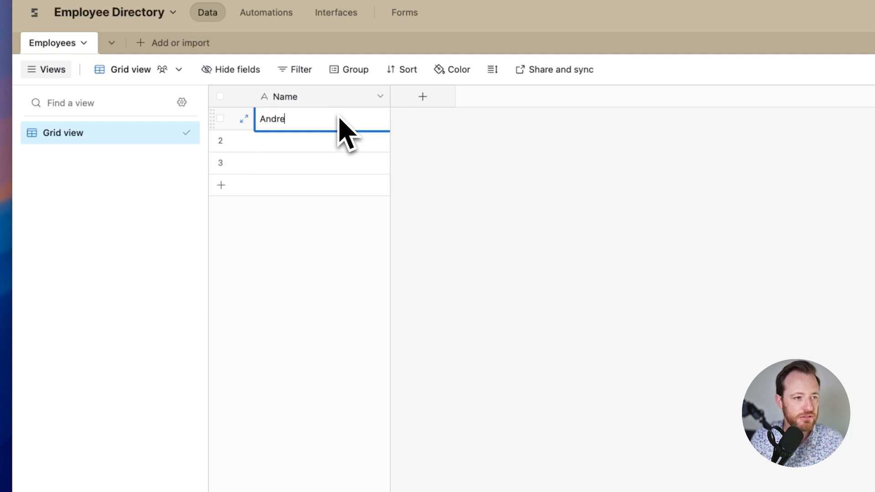
type("odds")
key("Return")
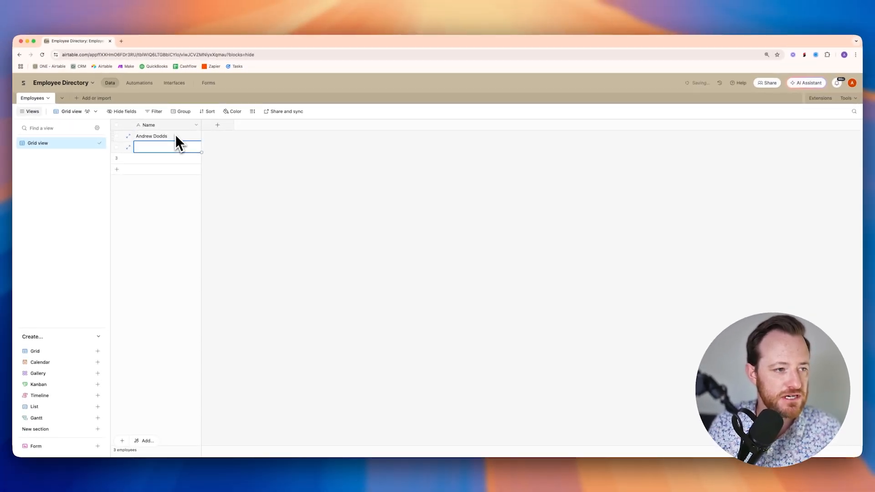
key("Return")
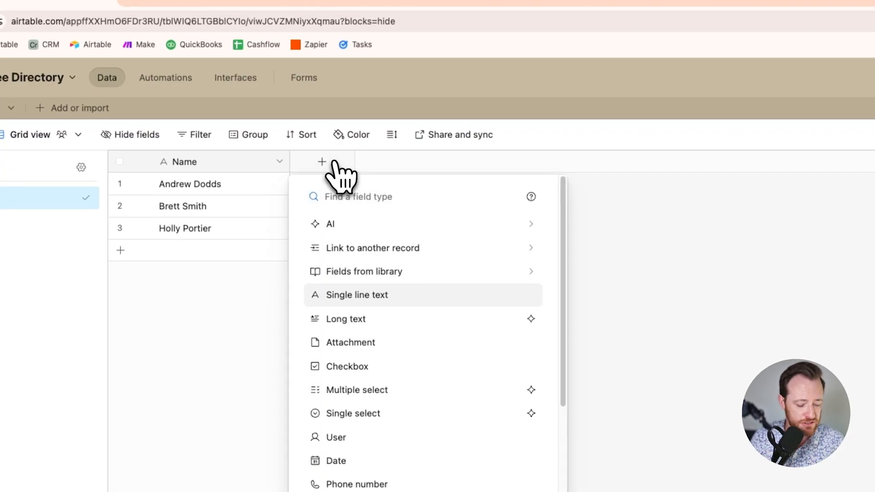
- Add an Email-type field named Email and widen its column
type("Email")
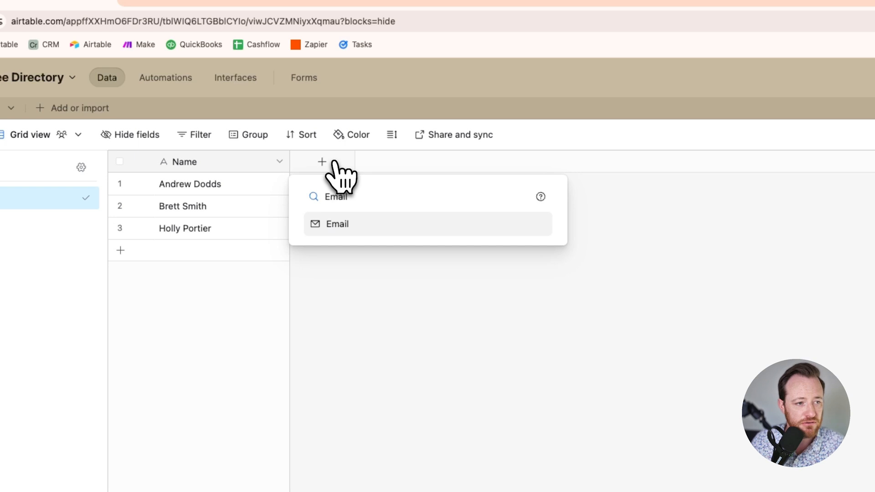
left_click(367, 224)
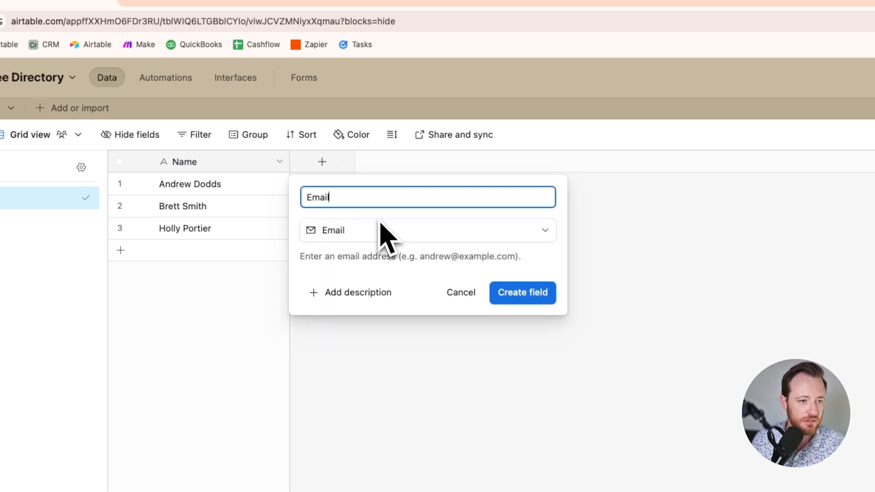
left_click(543, 297)
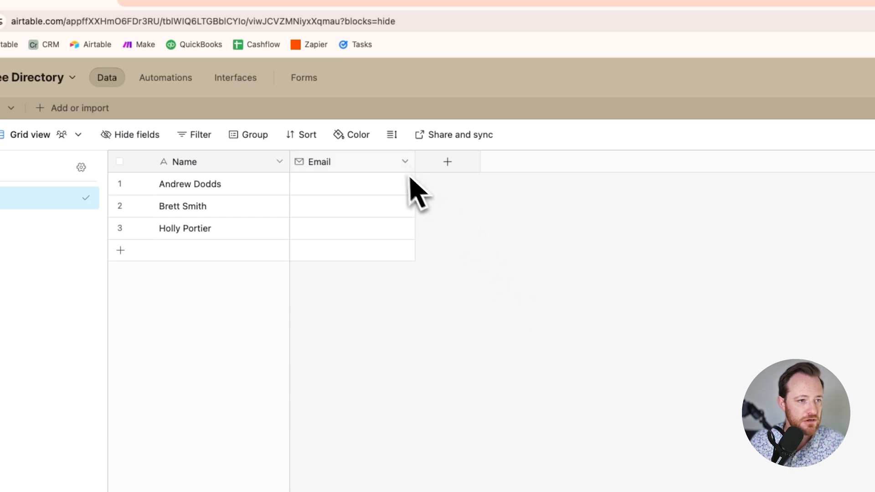
left_click_drag(416, 164, 465, 165)
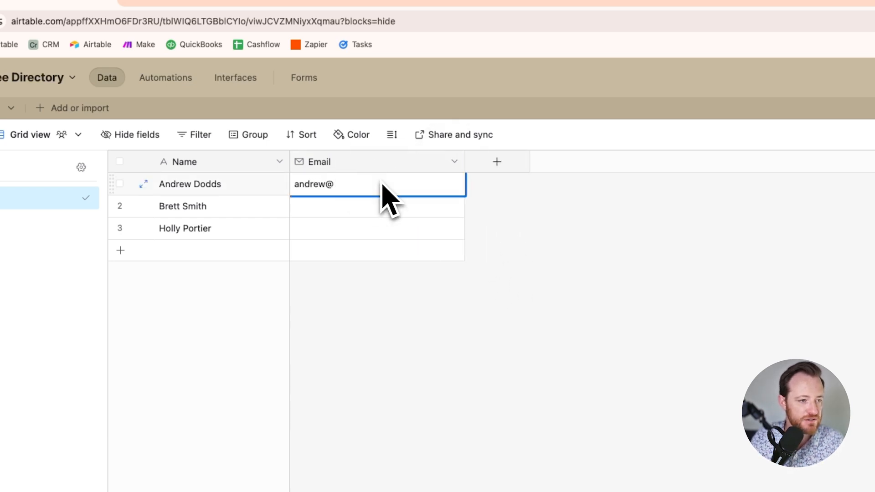
- Enter an email address for each of the three employees
type("simple-sta")
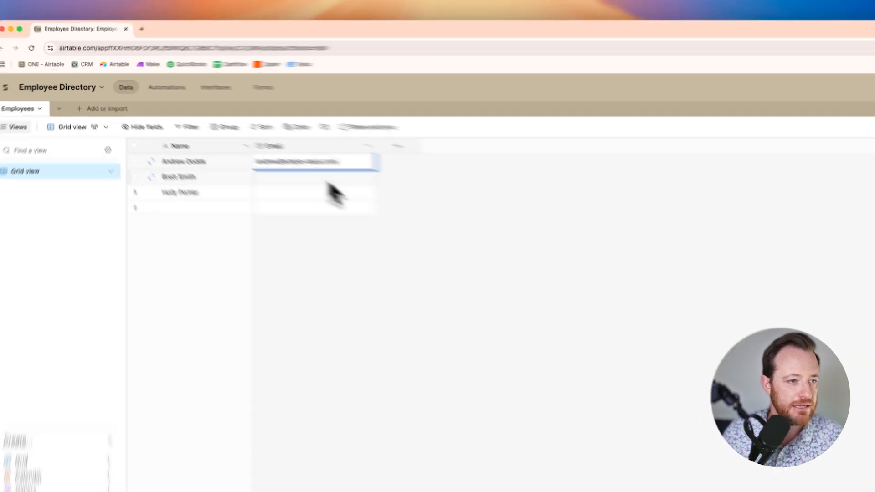
left_click(254, 149)
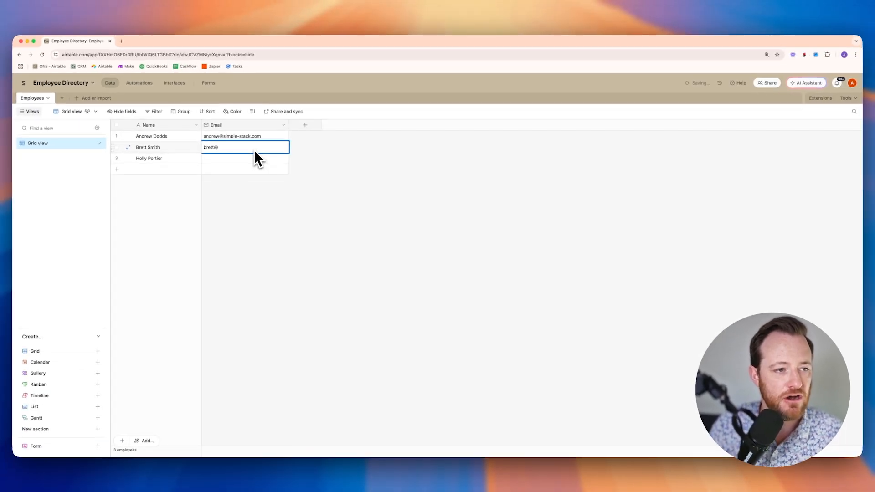
key("Return")
type("holly")
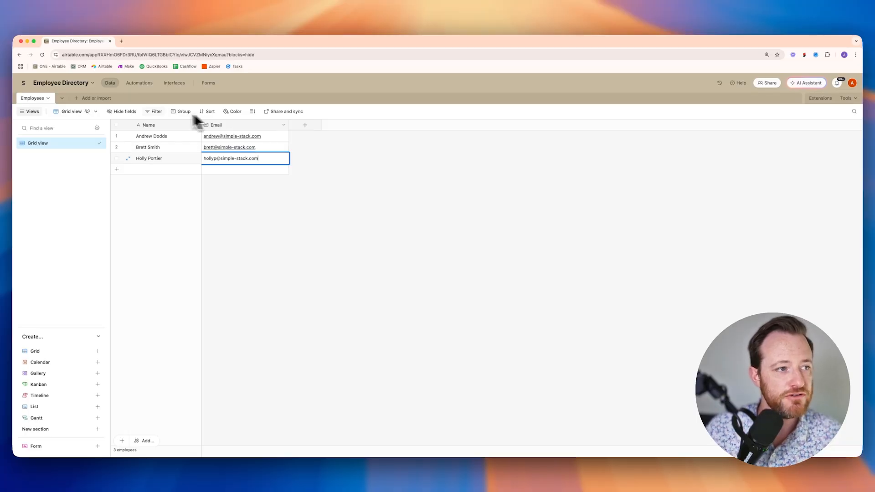
- Create a blank new table named Form Updates
left_click(83, 103)
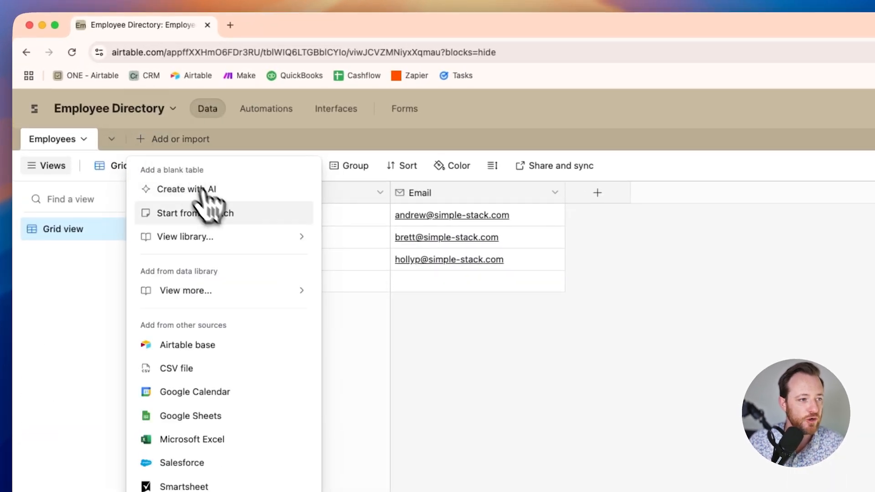
left_click(220, 212)
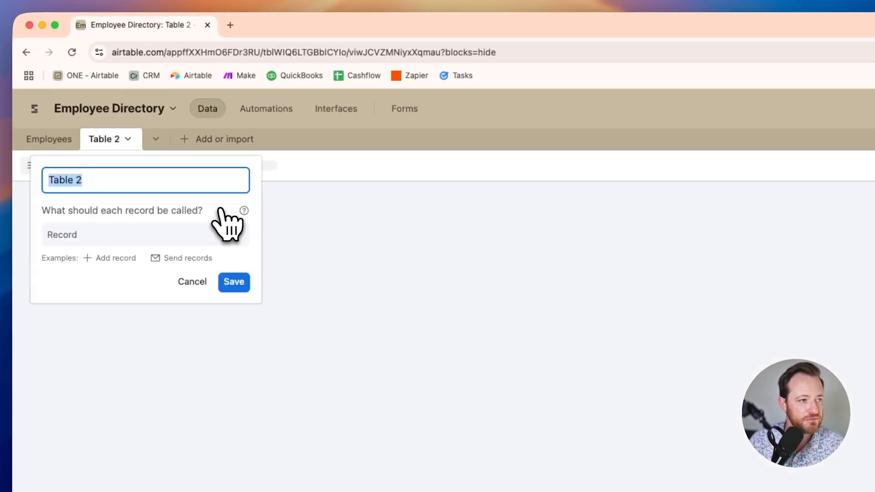
type("Form Updates")
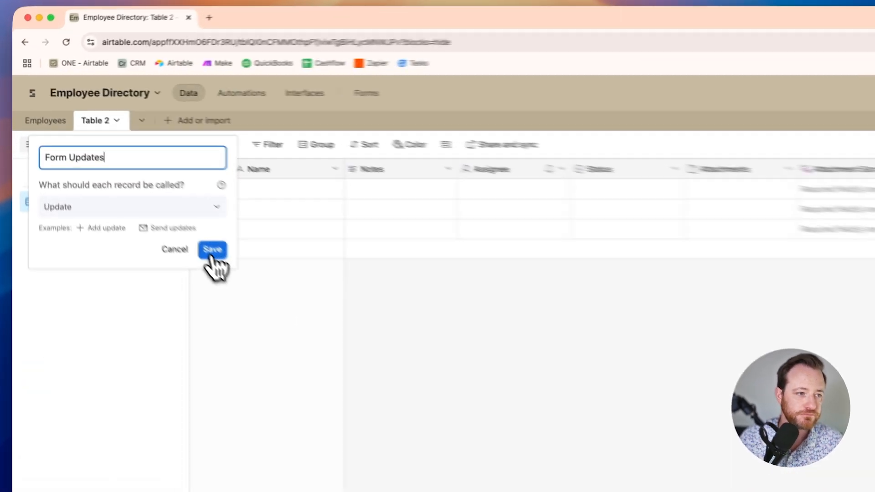
left_click(123, 169)
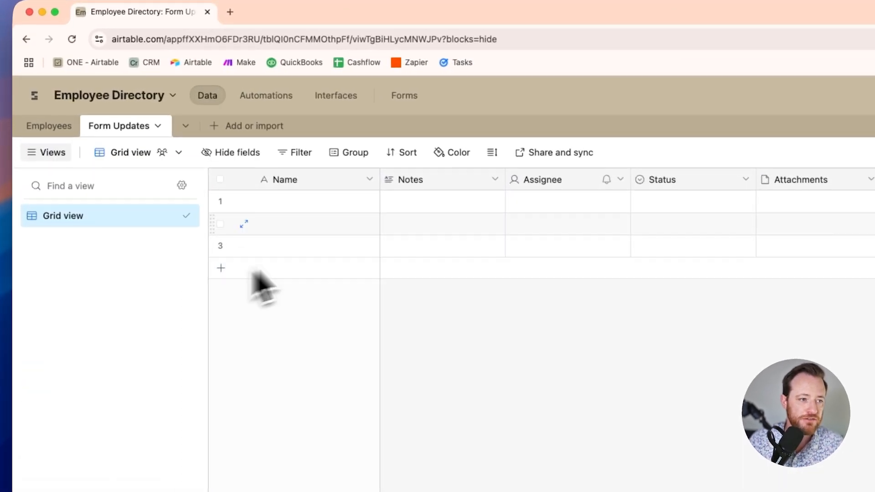
- Delete the five default fields from Notes onward
left_click(798, 169, "shift")
right_click(798, 169)
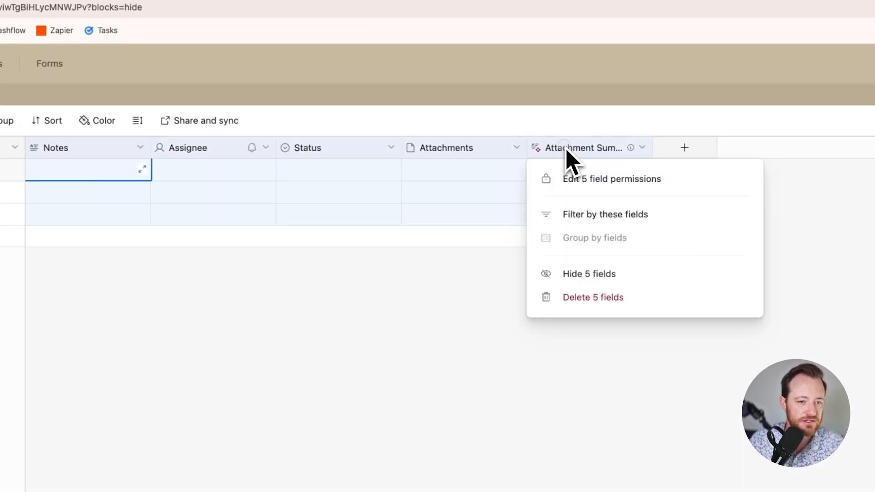
left_click(612, 305)
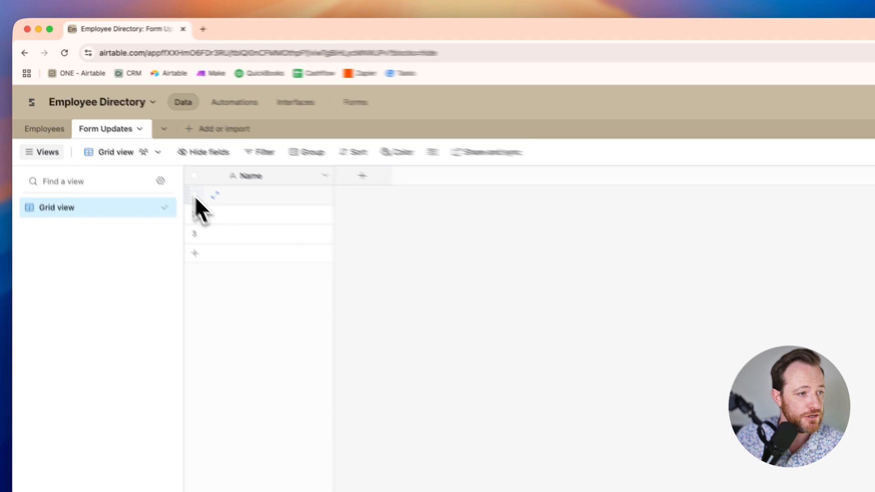
- Delete the three blank default records
left_click(116, 135)
left_click(116, 147)
left_click(116, 158)
right_click(118, 157)
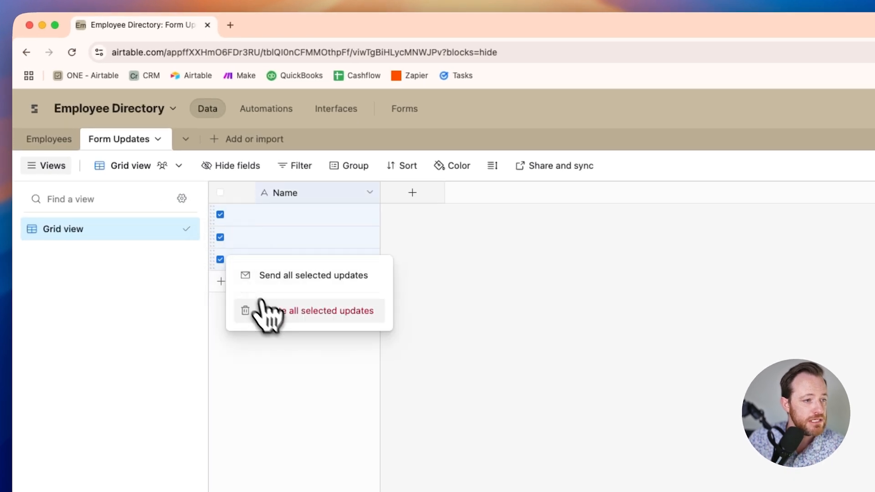
left_click(273, 312)
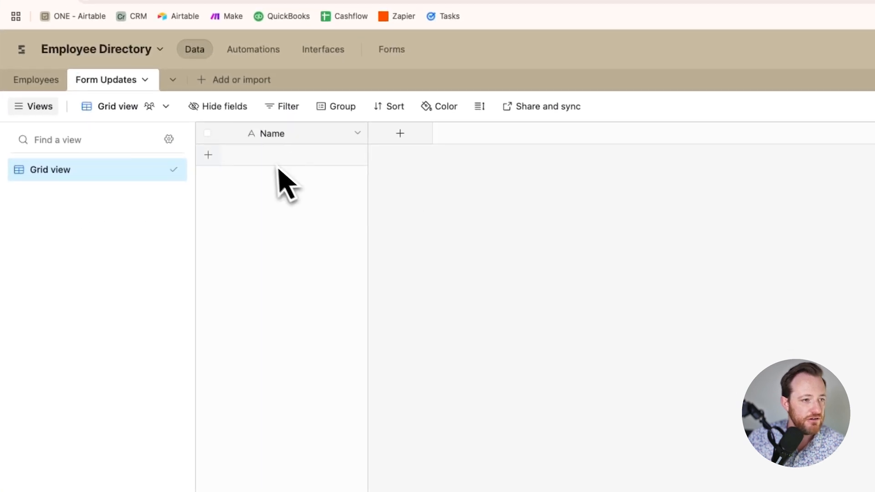
- Add an Employee field linking to the Employees table, declining the lookup fields
left_click(400, 133)
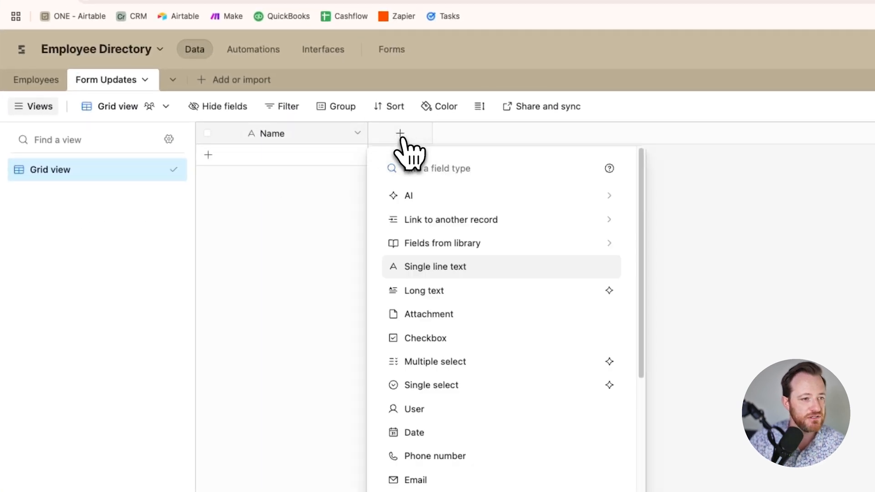
left_click(490, 220)
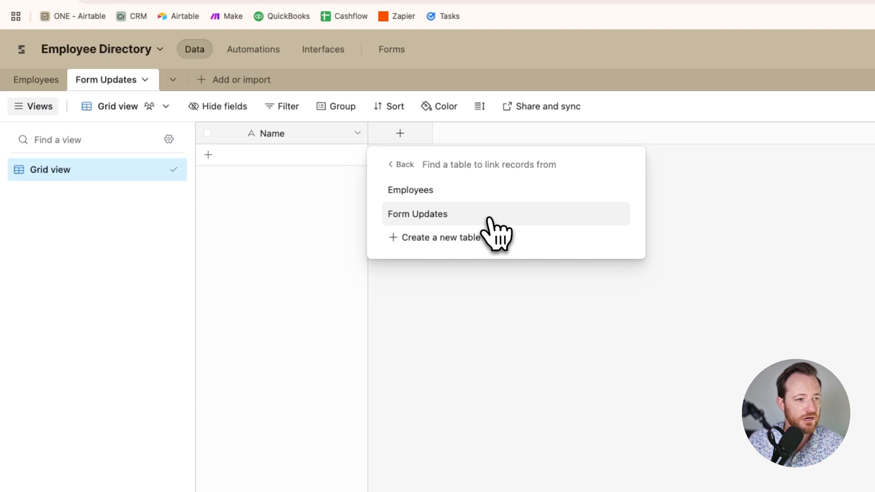
left_click(447, 194)
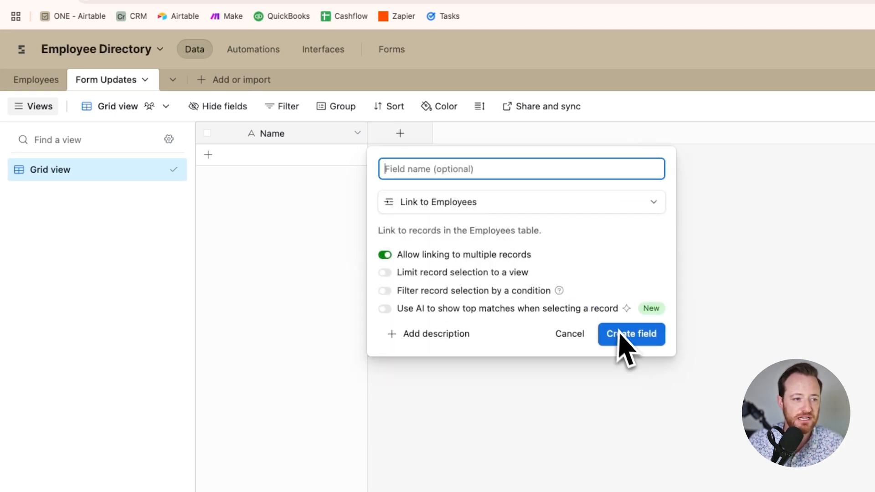
type("Employee")
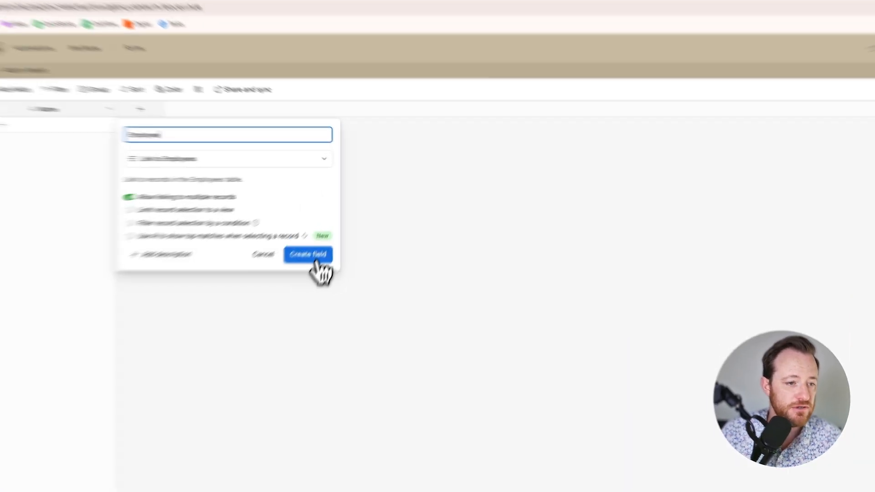
left_click(335, 230)
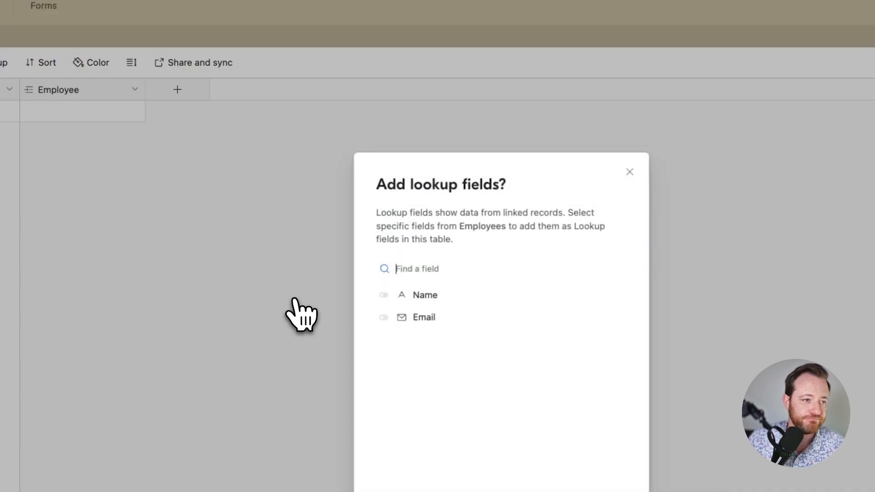
left_click(630, 172)
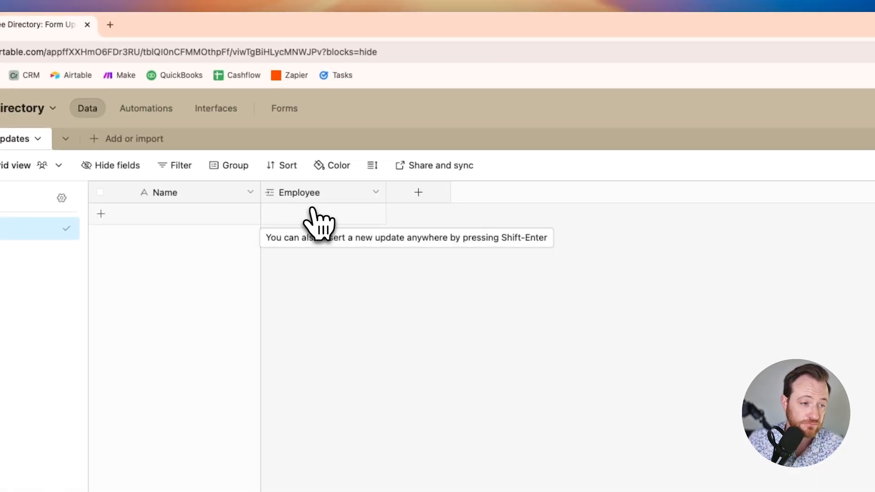
- Draft another field named Email with the Email field type
left_click(418, 193)
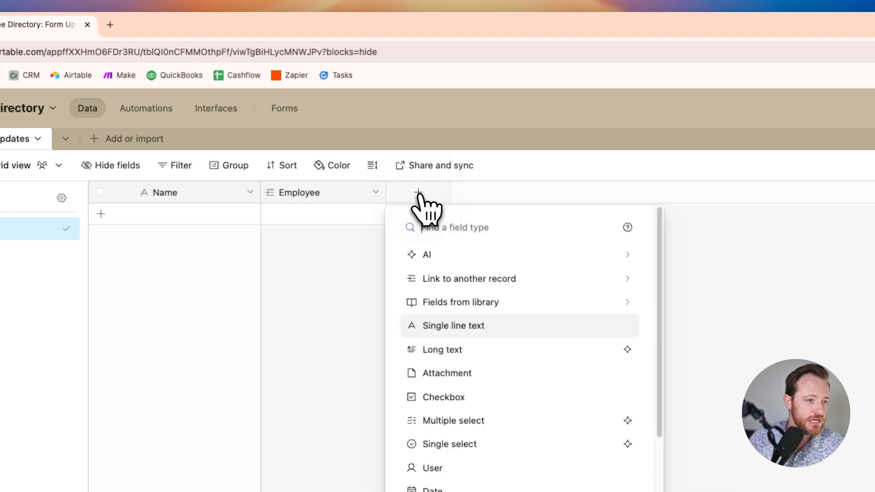
type("e")
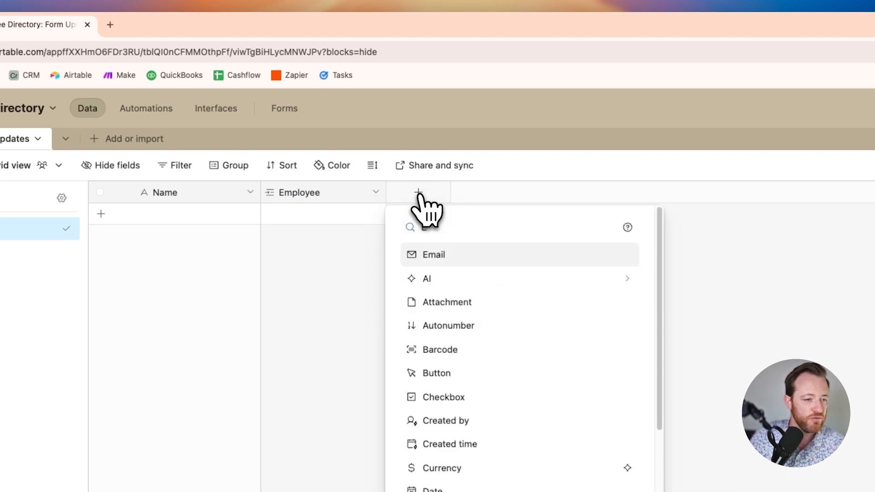
left_click(461, 262)
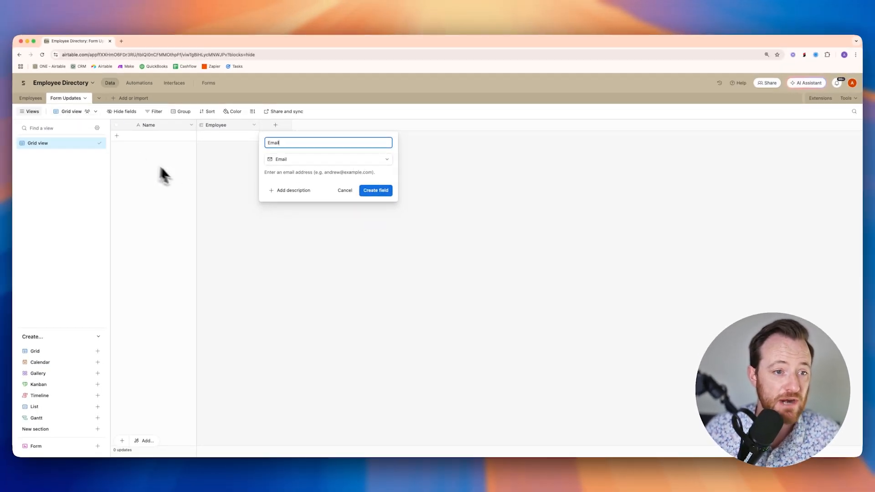
- Create the Email field, add a date-only Created time field, and add one record
left_click(377, 192)
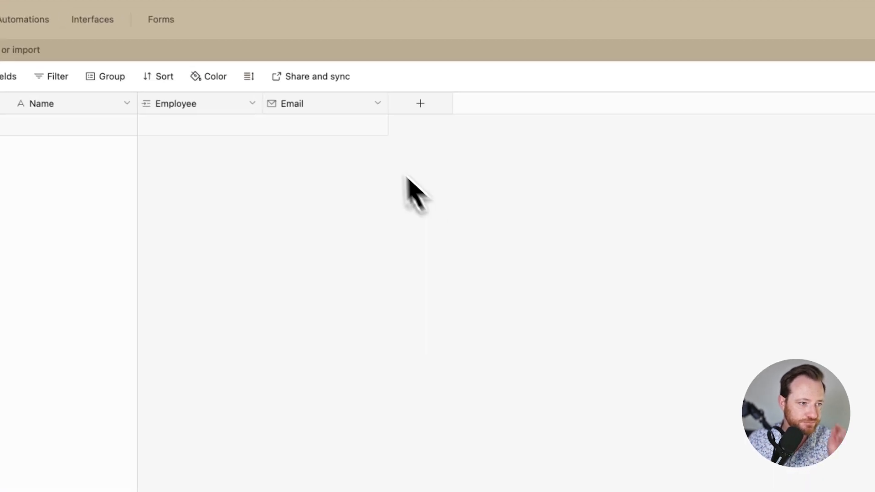
left_click(422, 104)
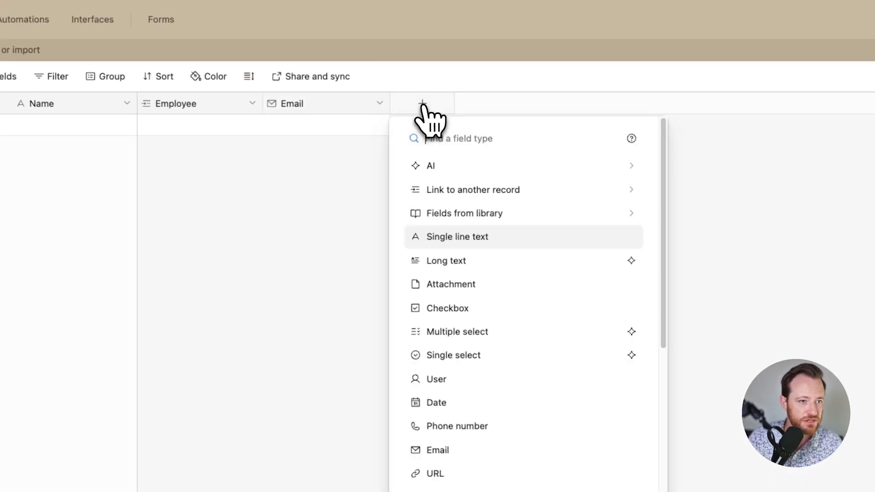
type("cre")
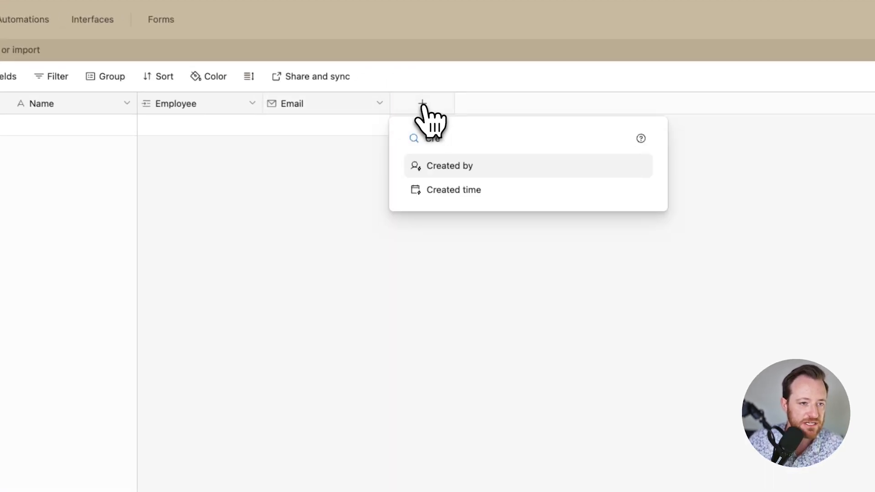
left_click(484, 189)
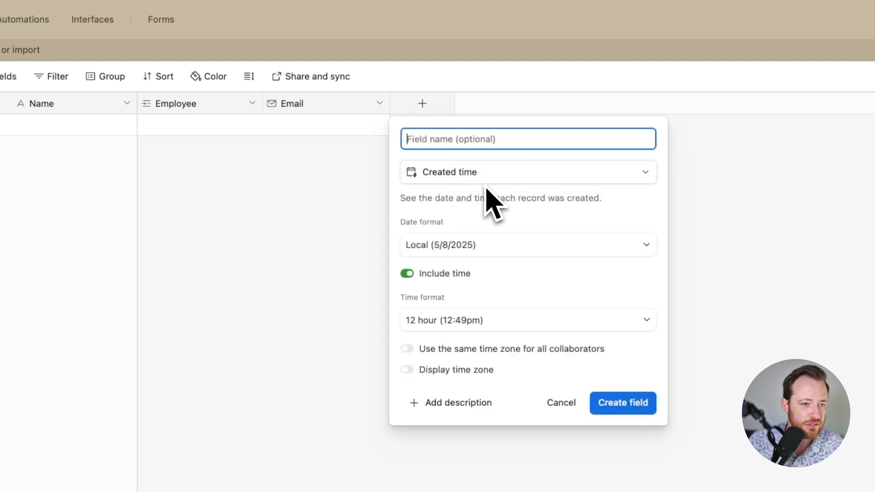
left_click(407, 274)
left_click(627, 350)
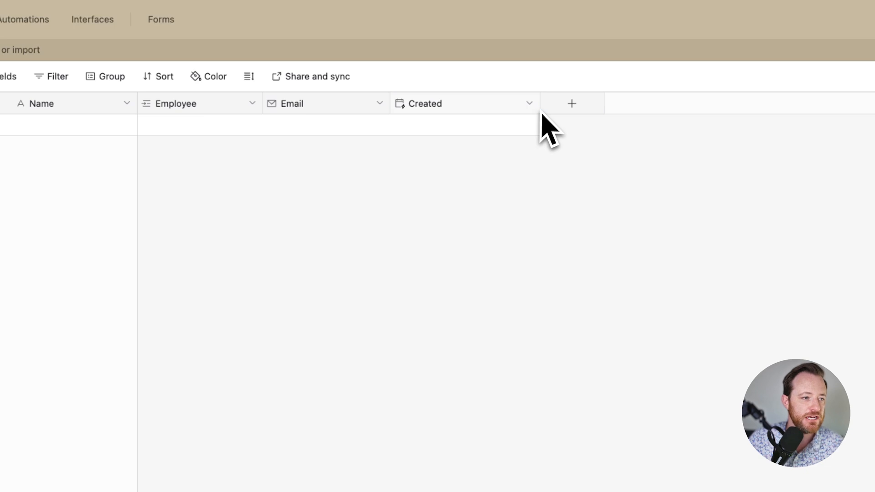
left_click(228, 179)
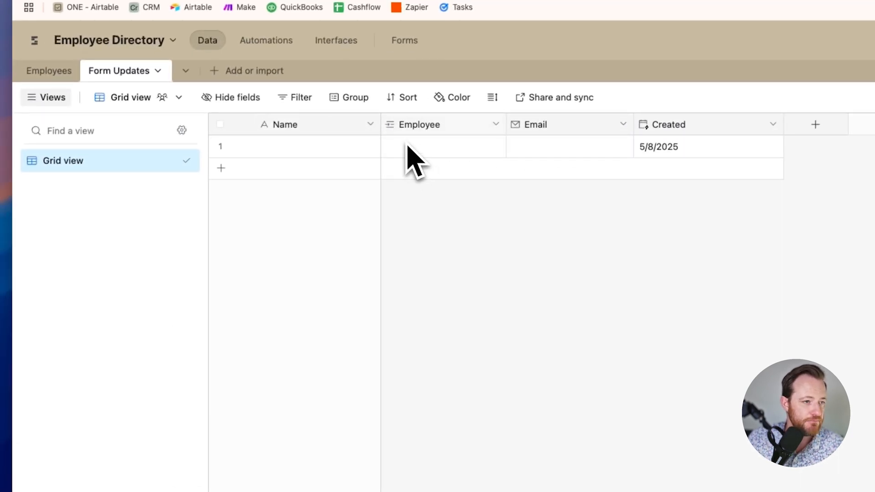
- Link the record to the first employee and begin editing its email
left_click(437, 153)
left_click(392, 146)
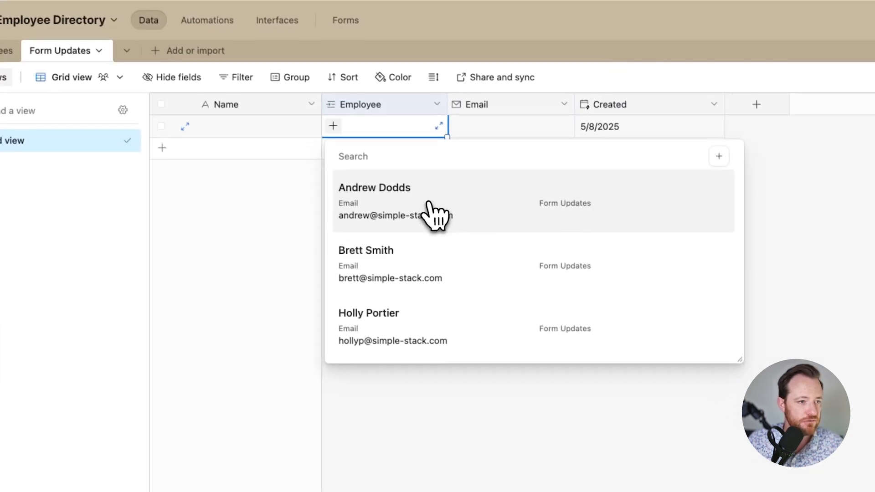
left_click(484, 241)
double_click(483, 132)
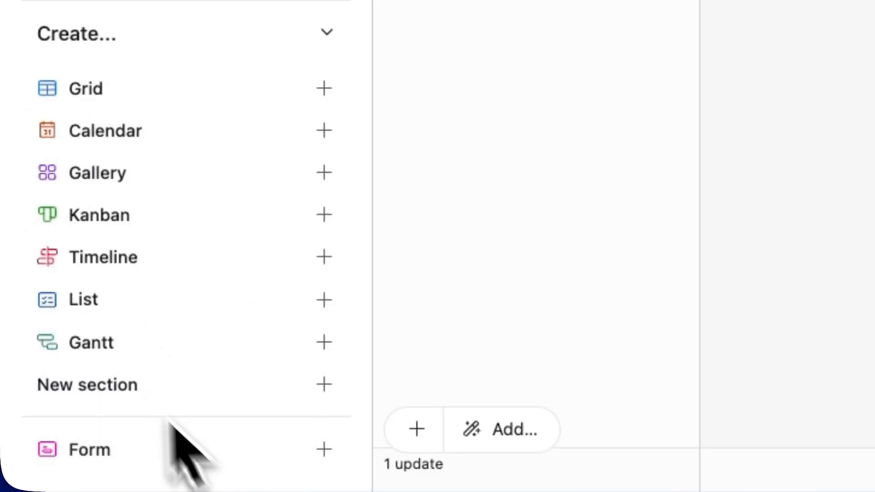
- Create a standard form view named Update form
left_click(325, 456)
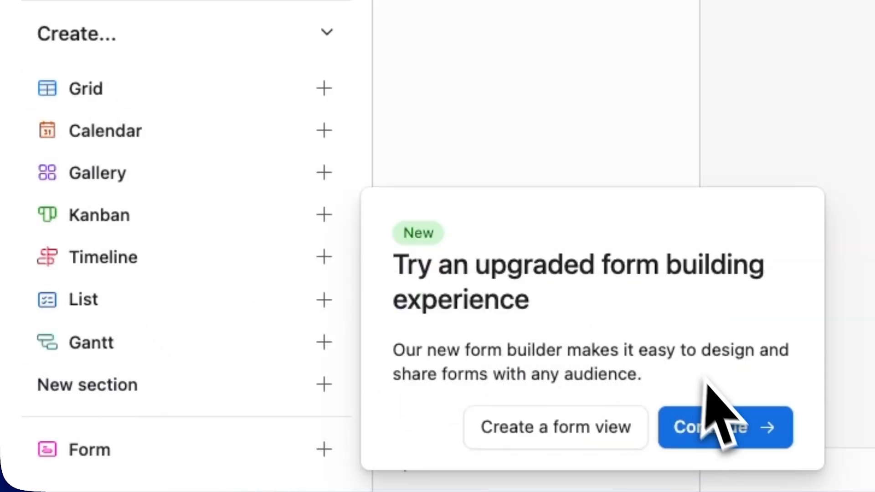
left_click(583, 435)
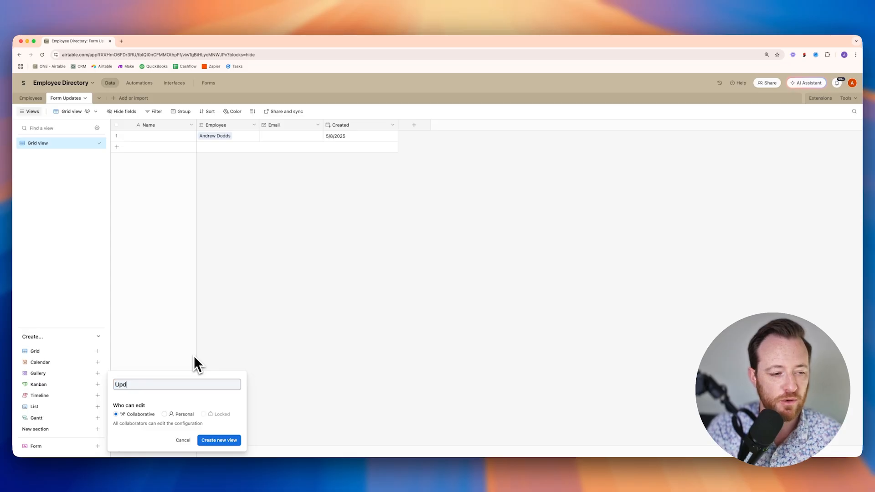
type("ate fr")
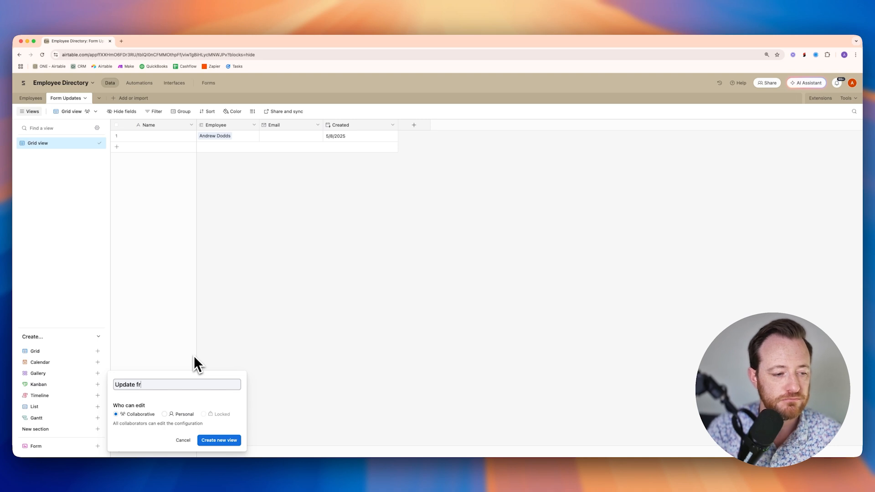
key("BackSpace")
type("orm")
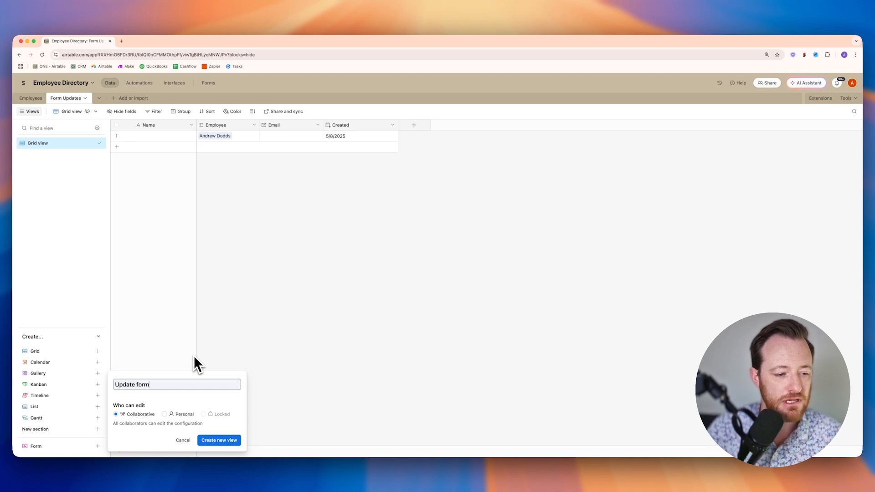
left_click(235, 438)
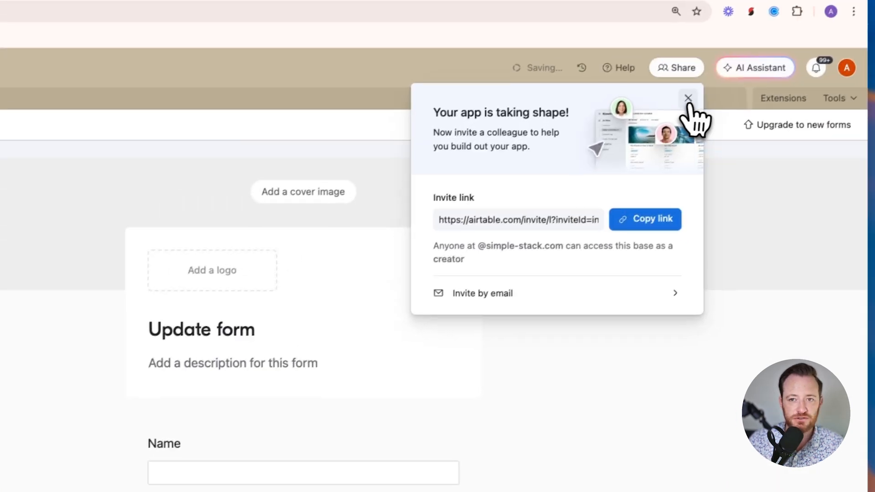
- Retitle the form 'Update Your email' and copy its share link
left_click(688, 99)
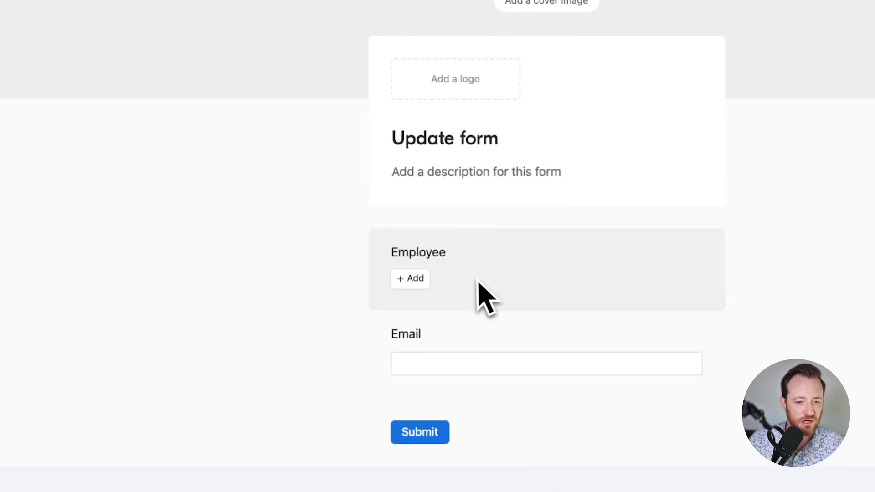
left_click(486, 141)
type("Upda")
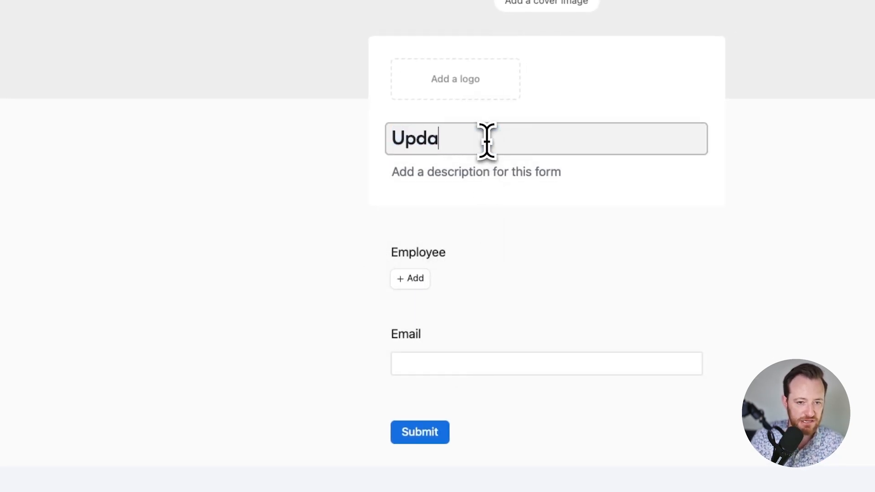
type("te Your email")
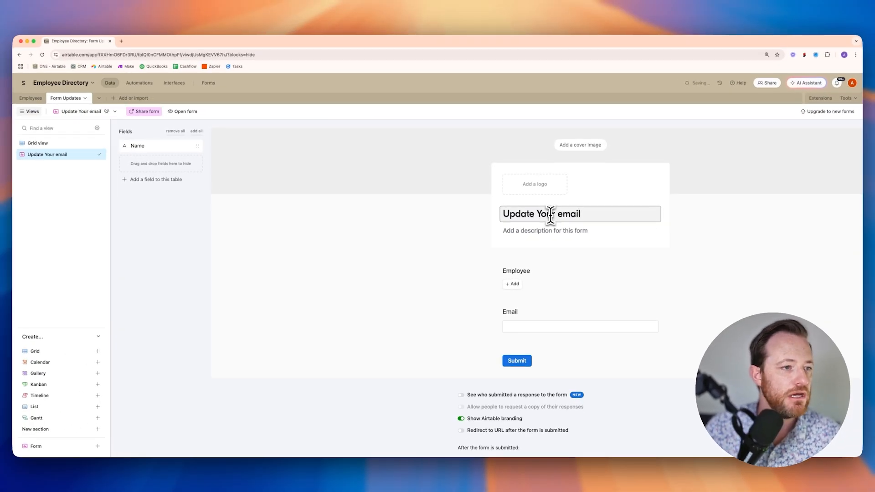
left_click(143, 112)
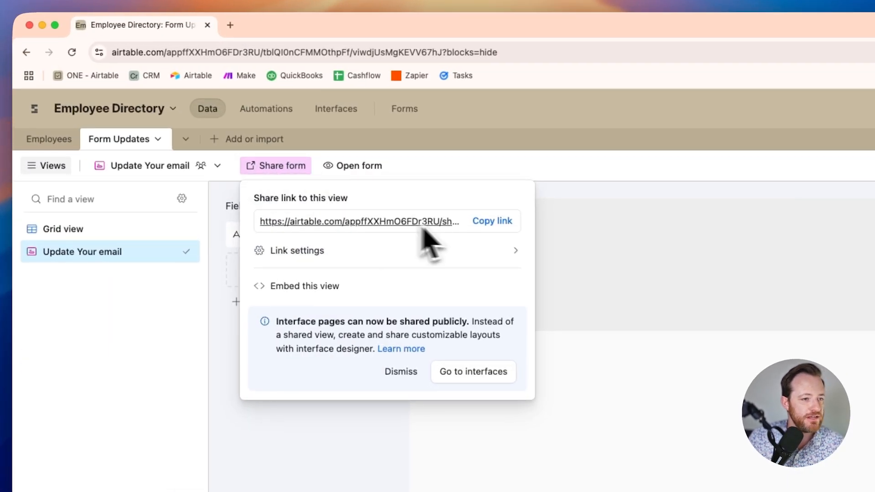
left_click(500, 222)
- Open the shared form in a new tab, pick the first employee, enter an email, and submit
left_click(231, 26)
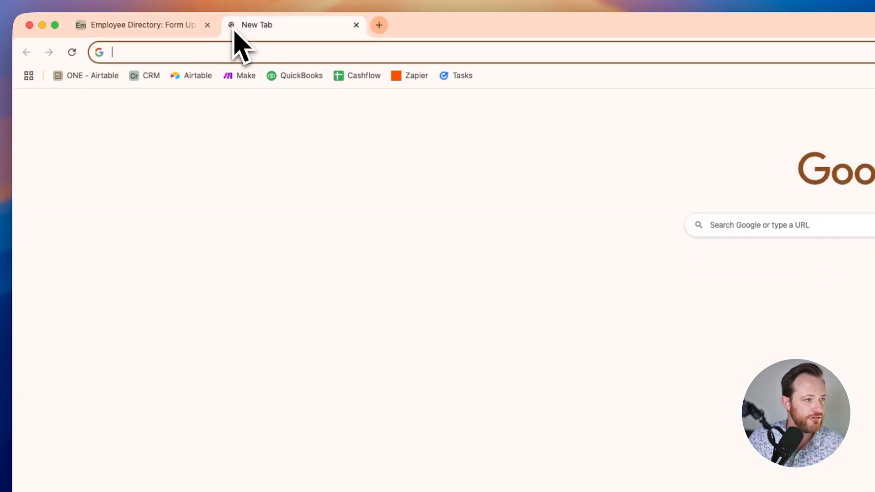
key("Return")
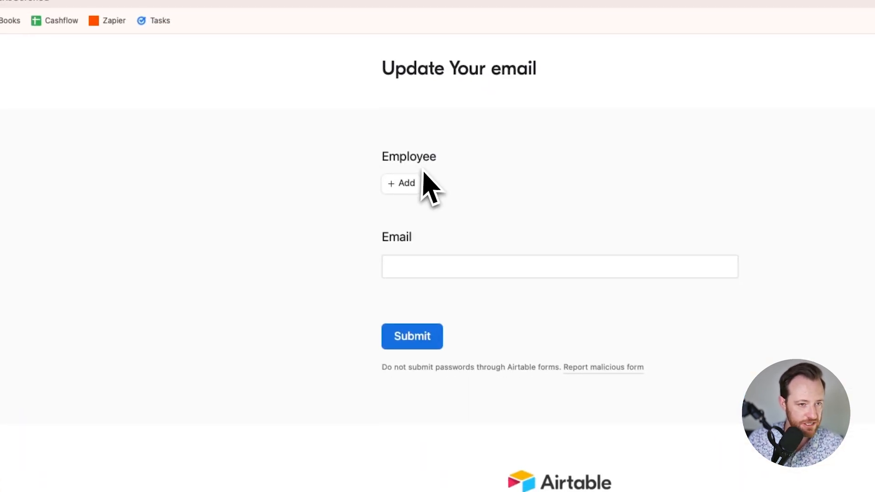
left_click(407, 201)
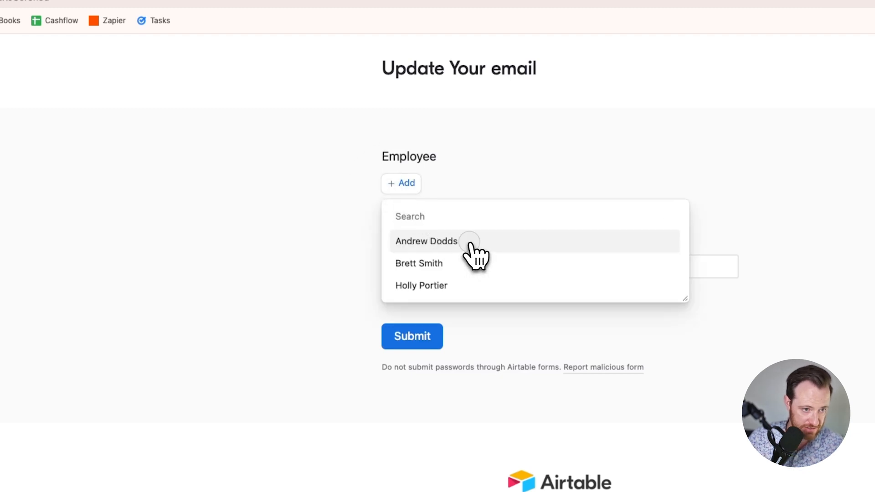
left_click(470, 241)
left_click(431, 301)
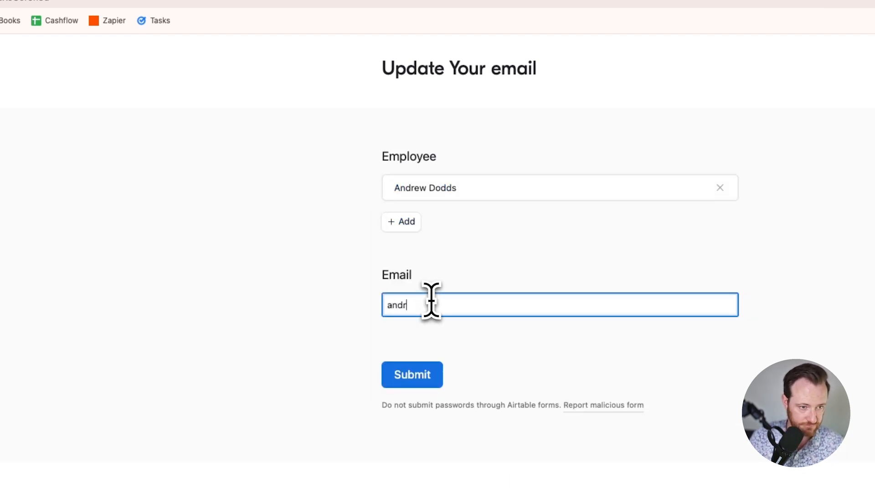
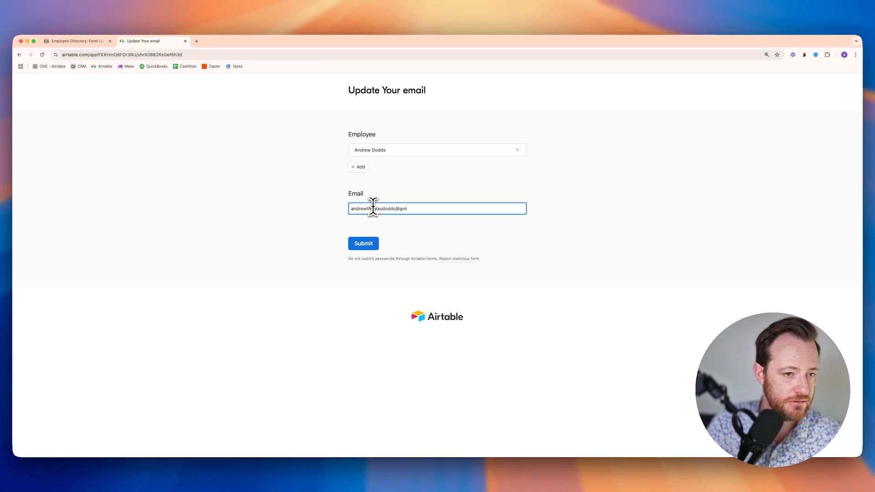
left_click(364, 244)
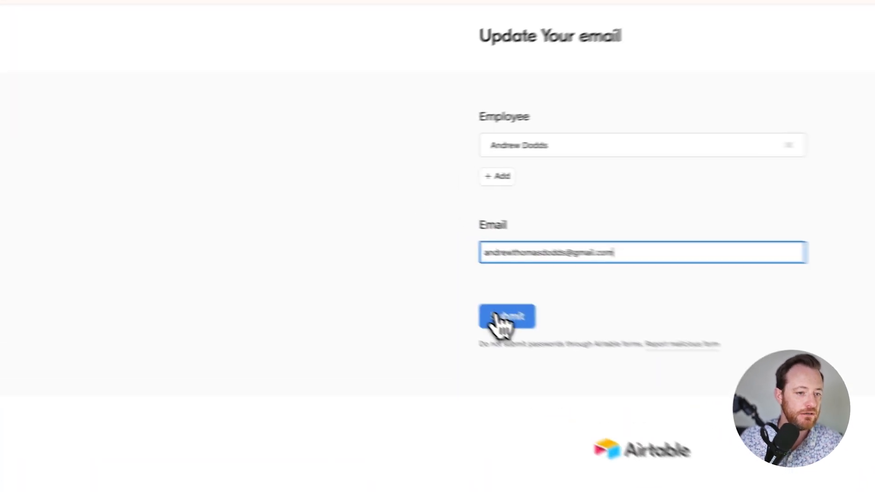
- Return to the Form Updates grid view and widen the Email column
left_click(153, 28)
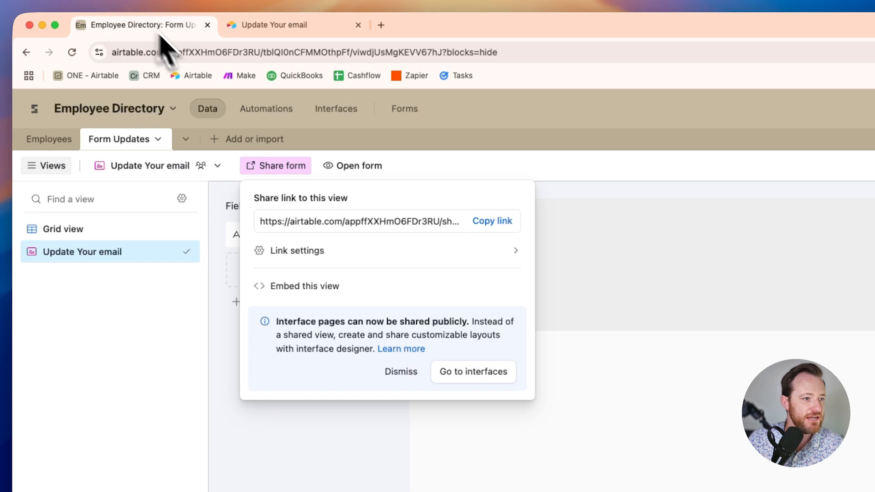
left_click(421, 168)
left_click(102, 228)
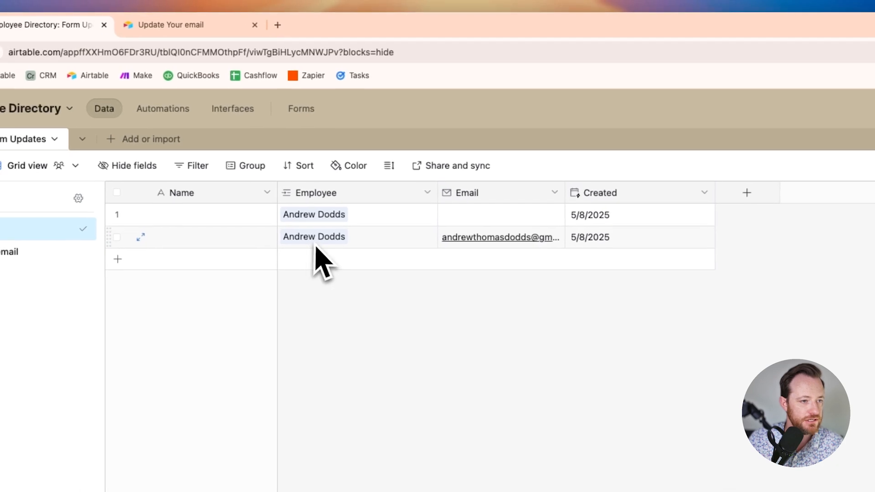
left_click_drag(565, 194, 620, 194)
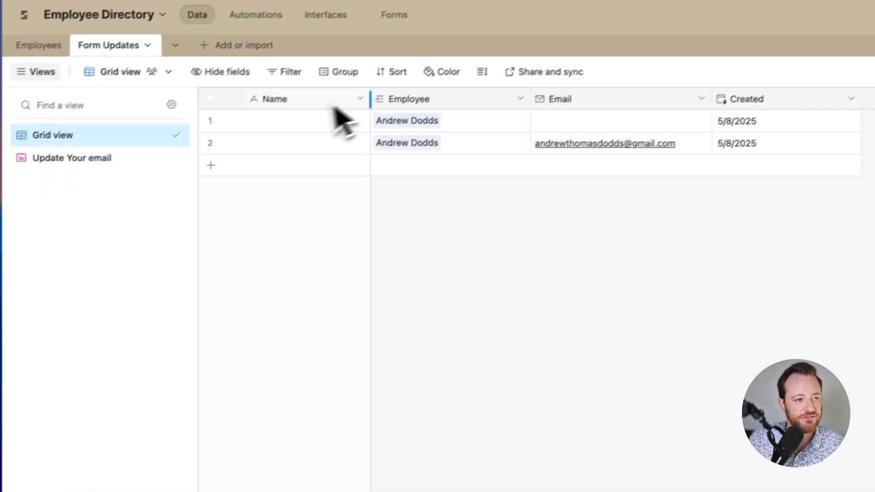
left_click(360, 99)
- Rename the primary Name field to Form ID and make it a Formula field
left_click(330, 134)
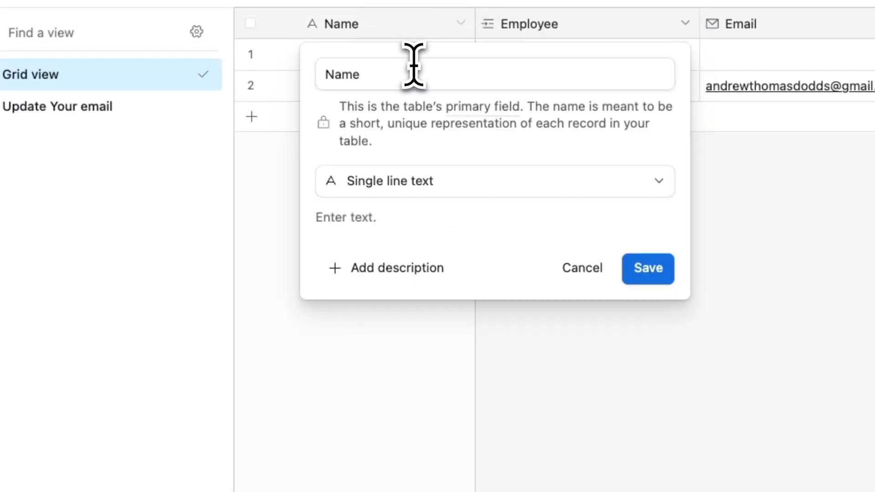
type("Form ID")
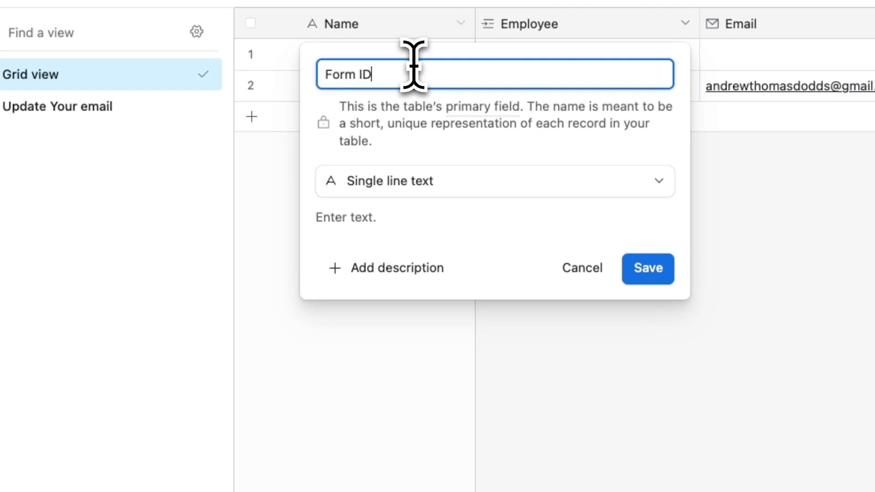
left_click(462, 184)
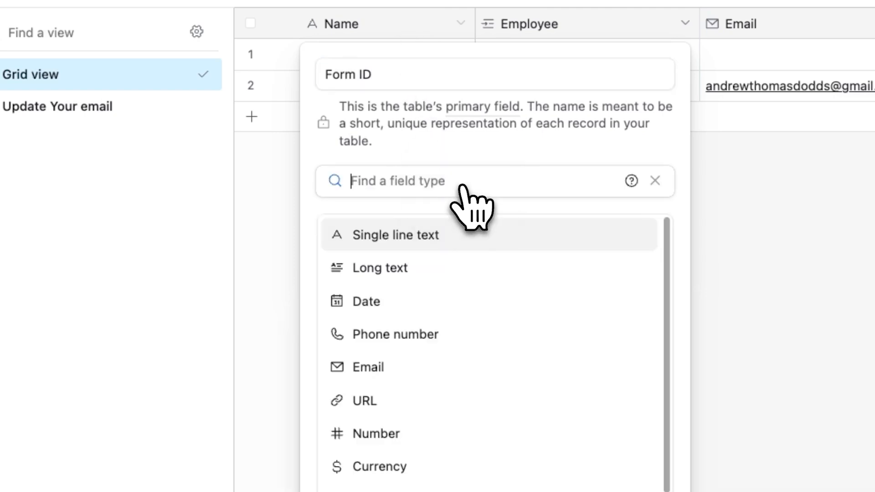
type("form")
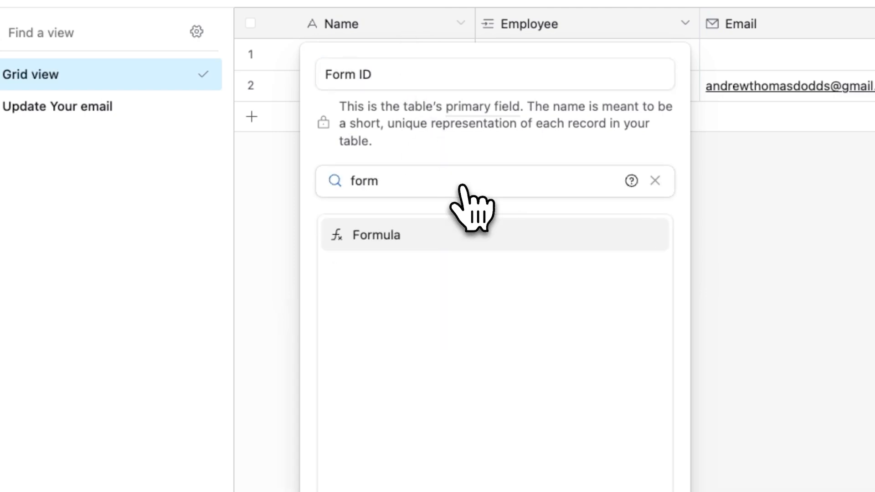
left_click(445, 238)
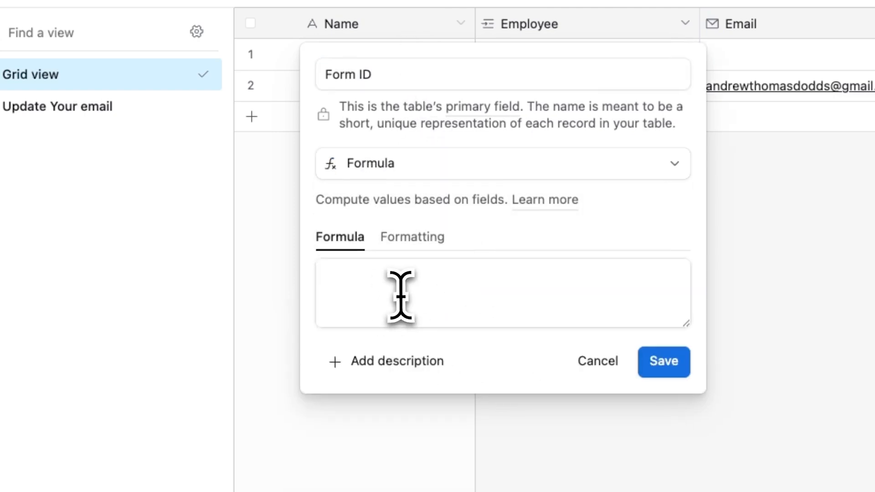
- Enter CONCATENATE(DATETIME_FORMAT(Created,"MM/DD/YYYY"), " | ", Employee) as the formula and save
left_click(401, 296)
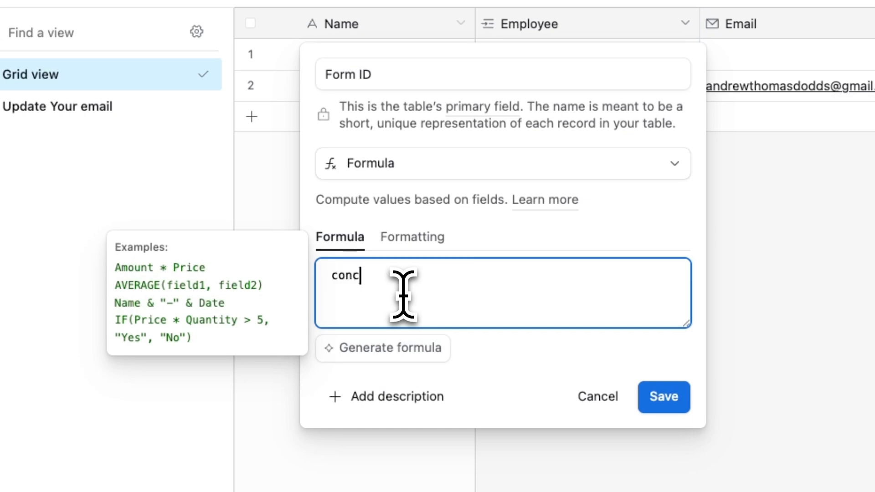
type("conc")
left_click(430, 360)
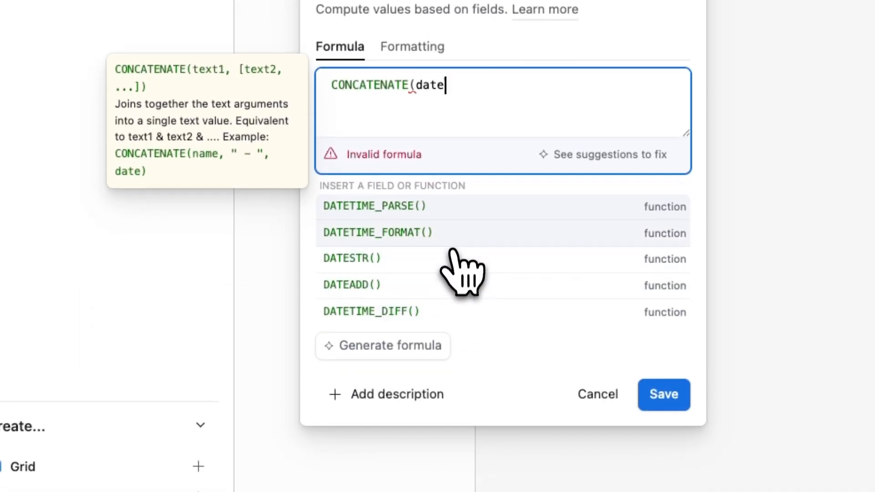
left_click(453, 246)
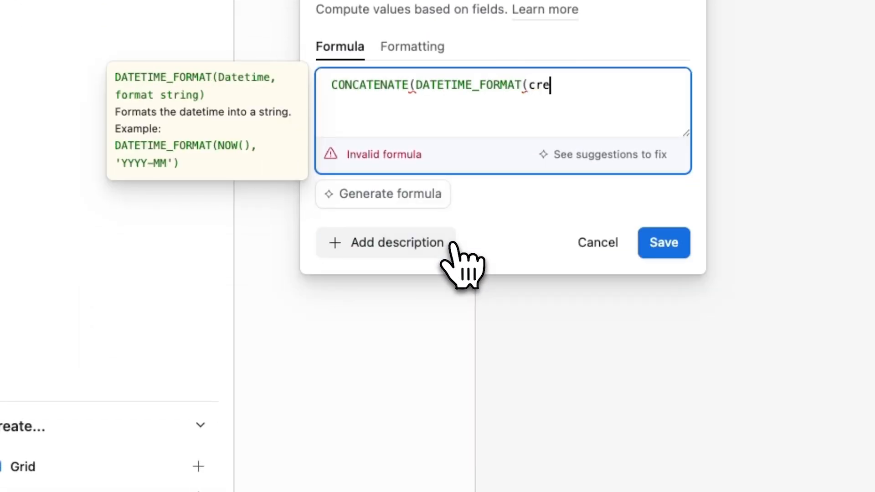
left_click(431, 203)
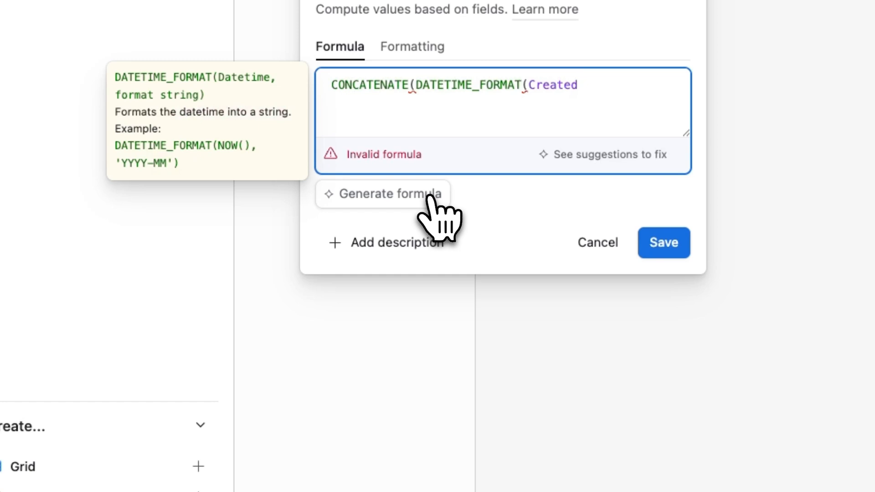
type(",\"")
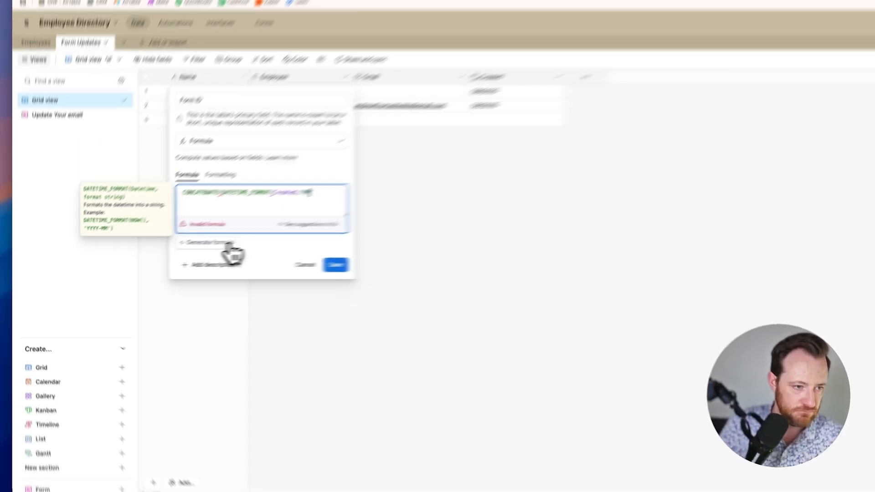
type("MM/")
type("DD/Y")
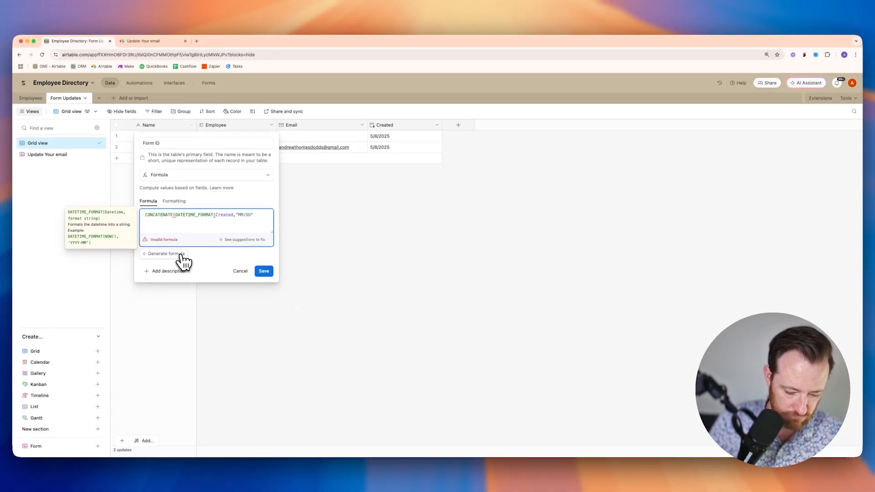
type("YYY")
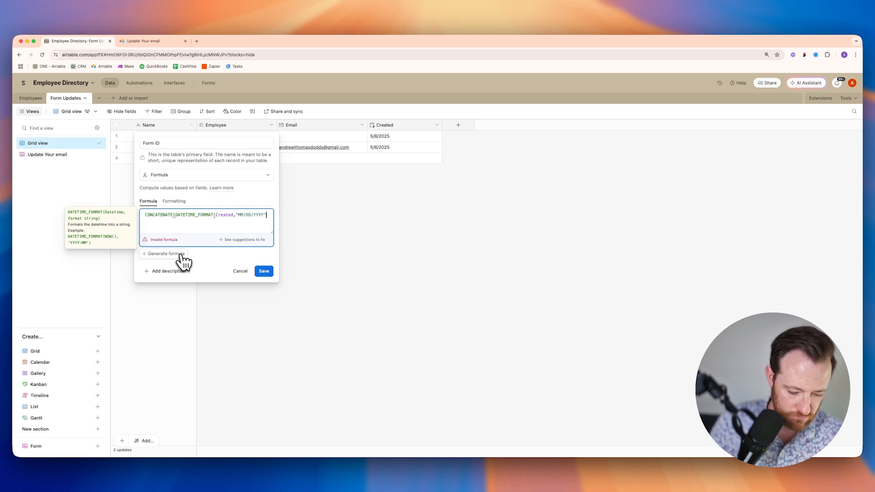
type("\")")
type(",")
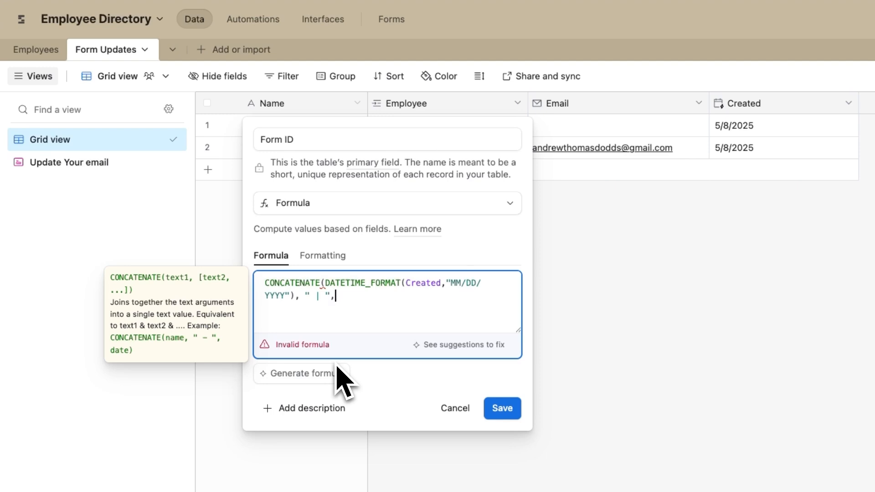
type("\" | \", emp")
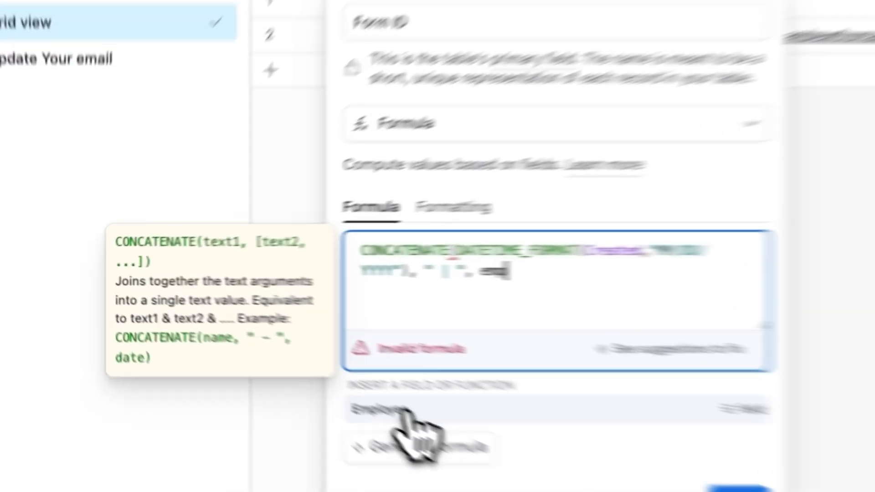
left_click(340, 382)
type(")")
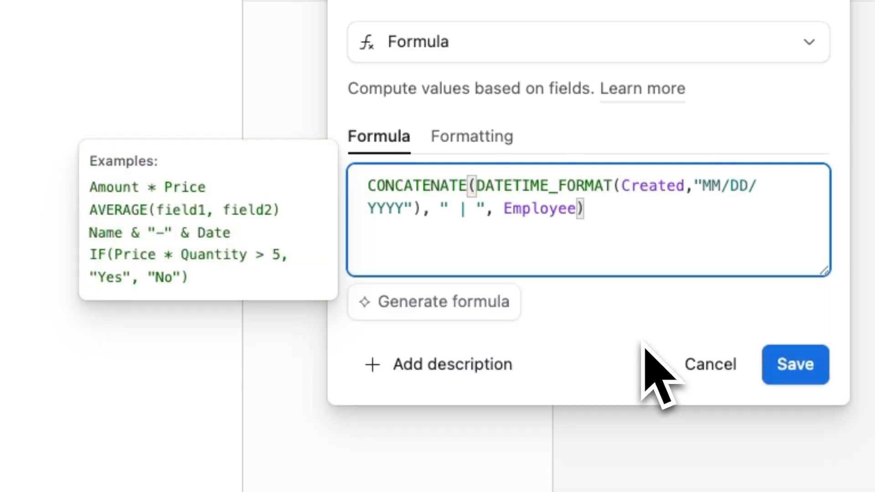
left_click(802, 364)
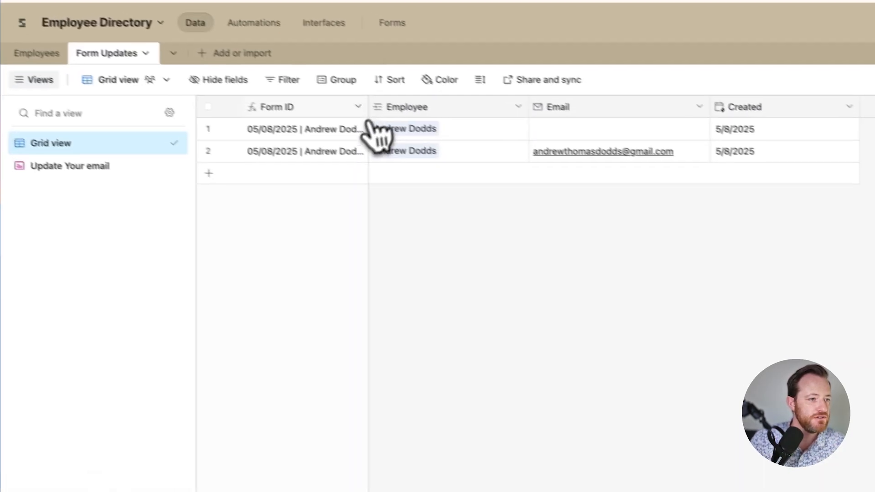
- Widen the Form ID column and delete the first update record
left_click_drag(381, 113, 472, 113)
right_click(225, 141)
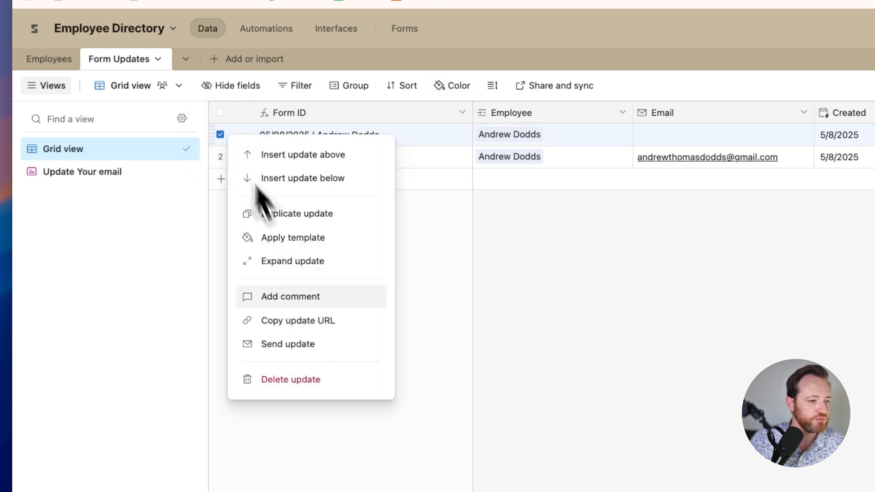
left_click(319, 380)
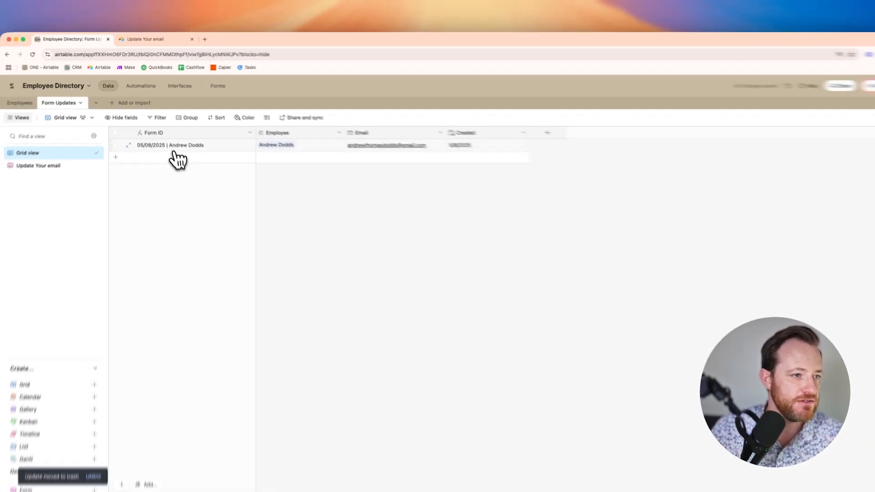
left_click(292, 144)
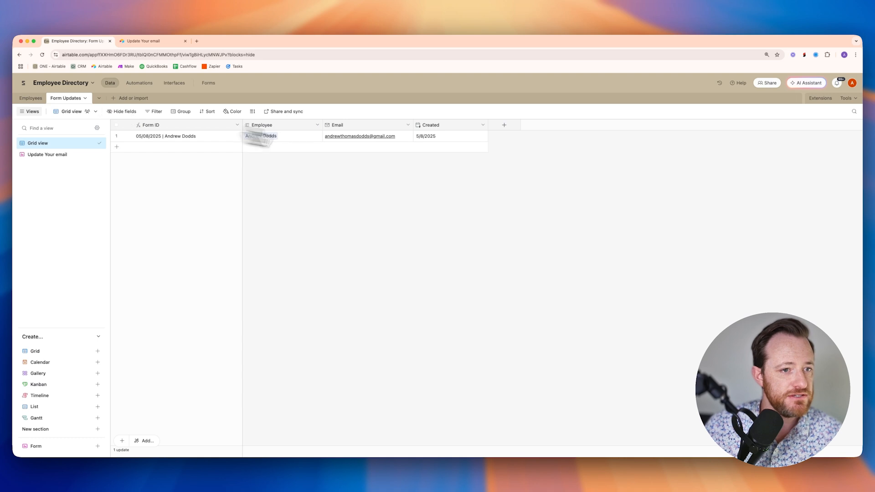
- Open the Form Updates table's Update Your email form view and display its public share link
left_click(30, 98)
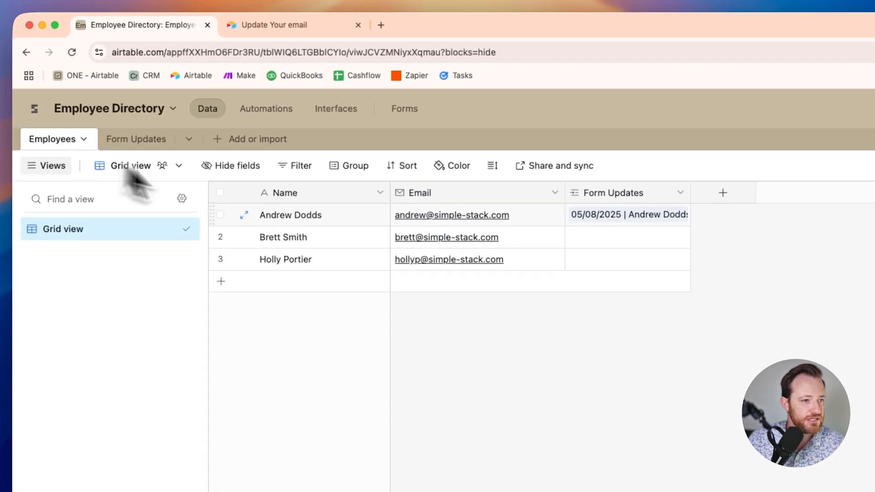
left_click(135, 140)
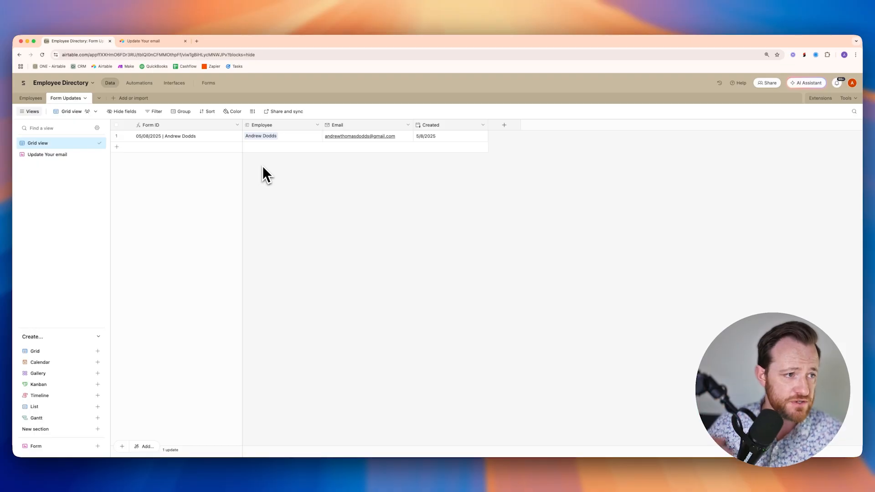
left_click(65, 153)
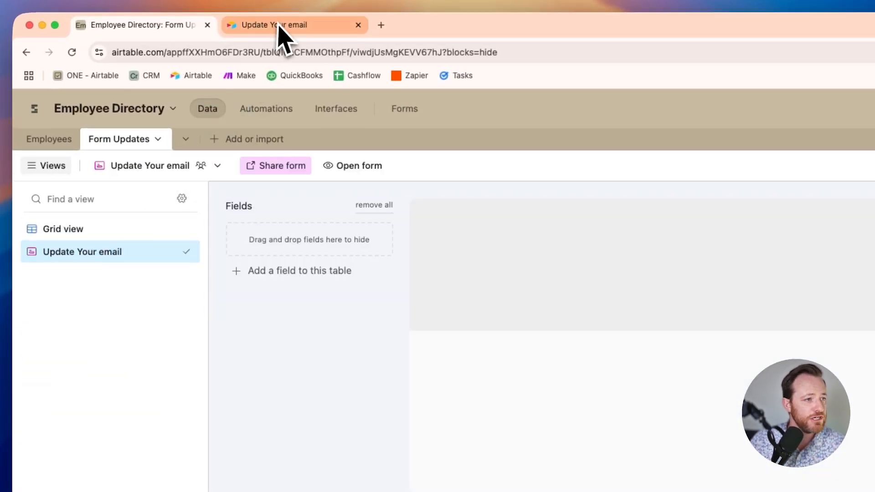
left_click(267, 27)
left_click(157, 34)
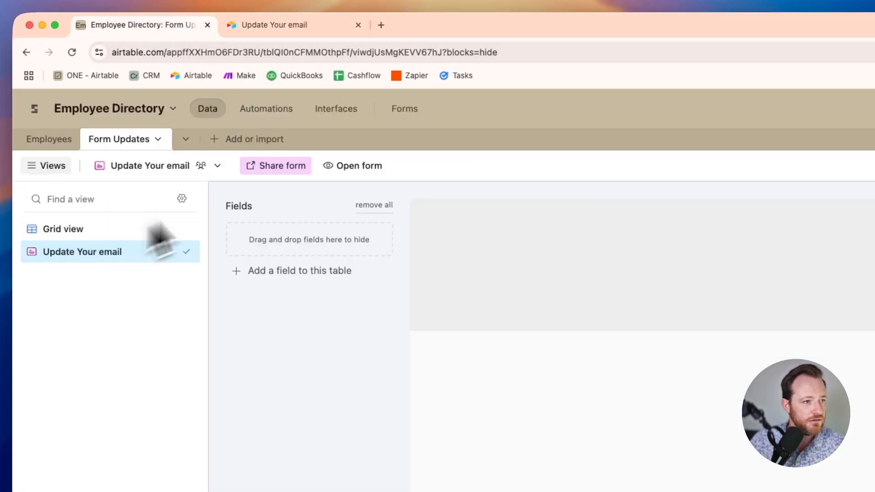
left_click(273, 168)
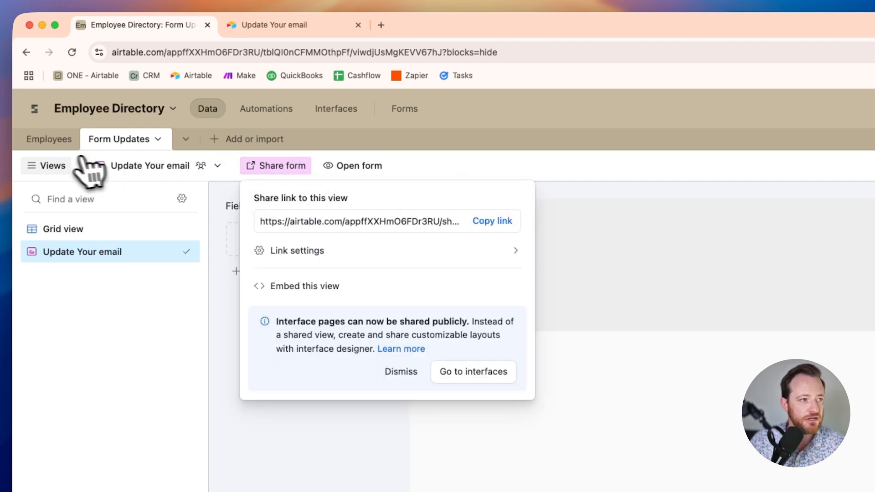
- In the Employees table, start a new field and set its type to Formula
left_click(49, 140)
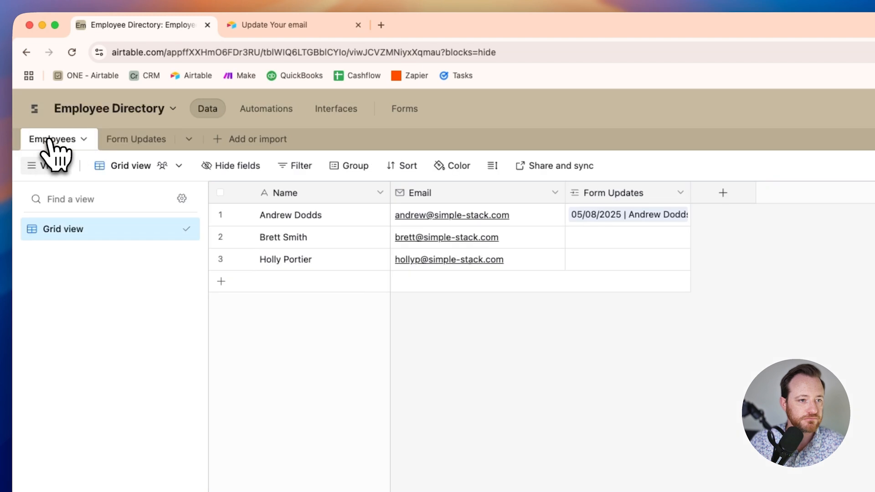
left_click(725, 194)
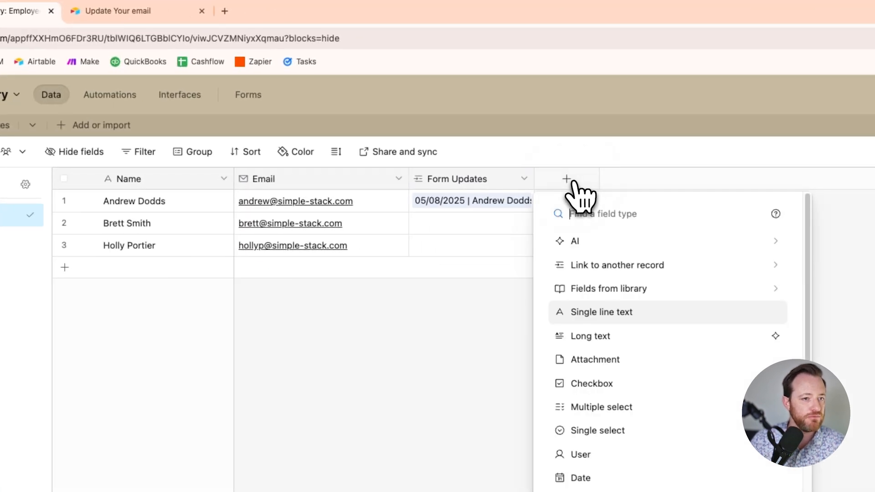
type("fo")
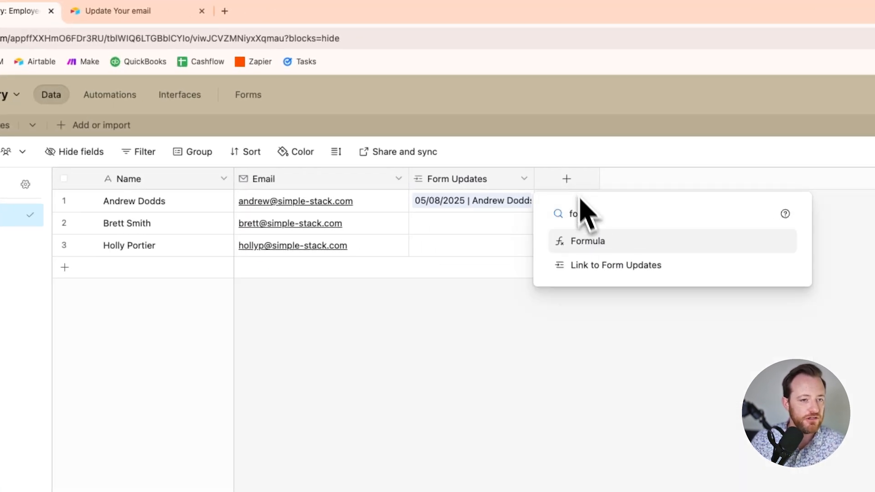
left_click(601, 242)
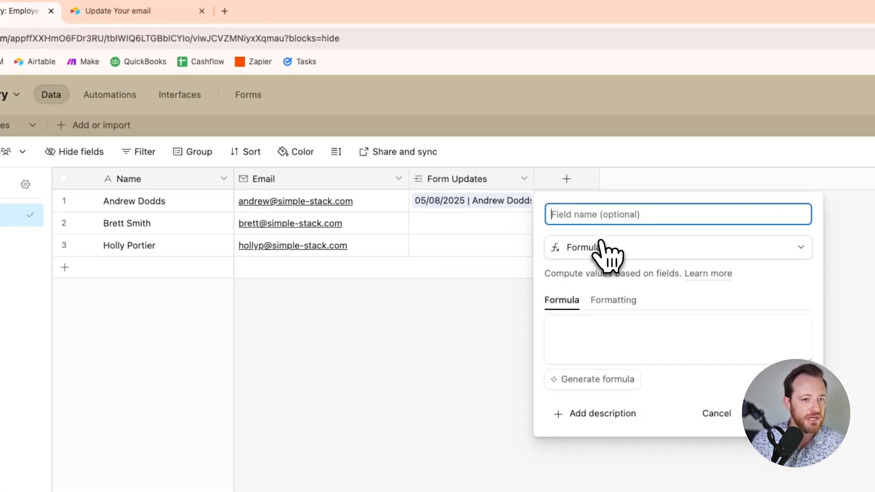
- Create the field with CONCATENATE(form share URL with ?prefill_Employee=, RECORD_ID())
left_click(607, 324)
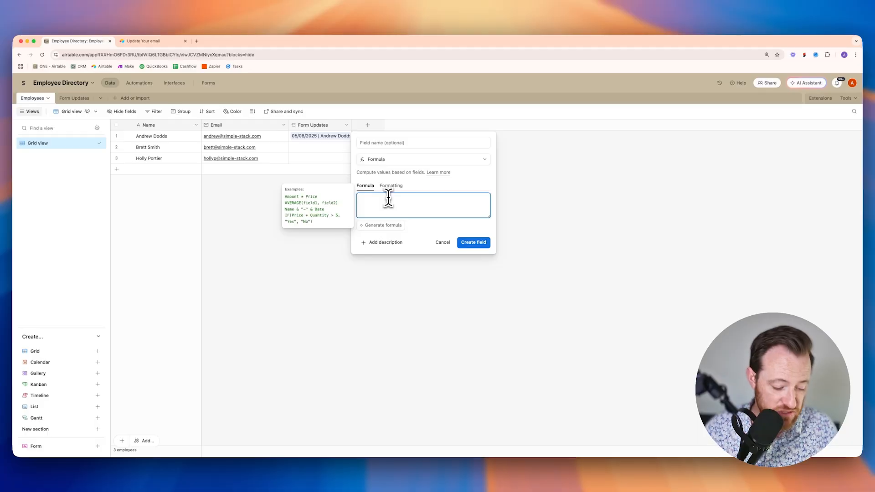
type("conc")
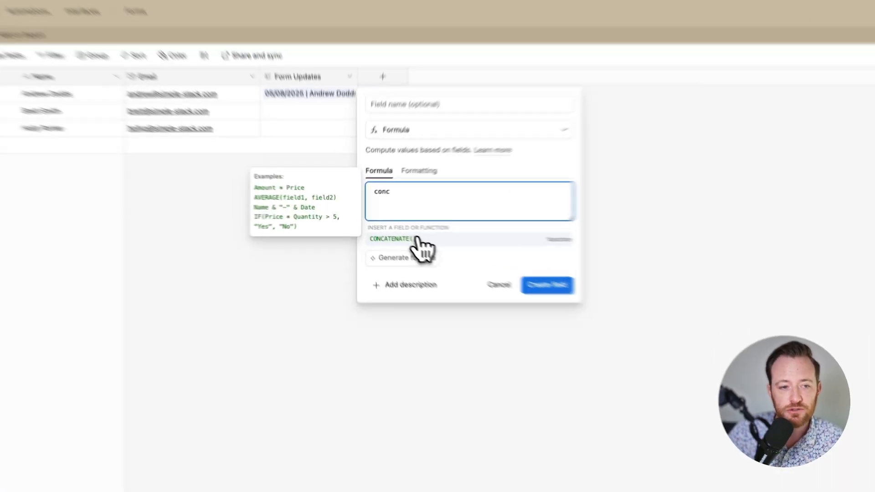
left_click(387, 229)
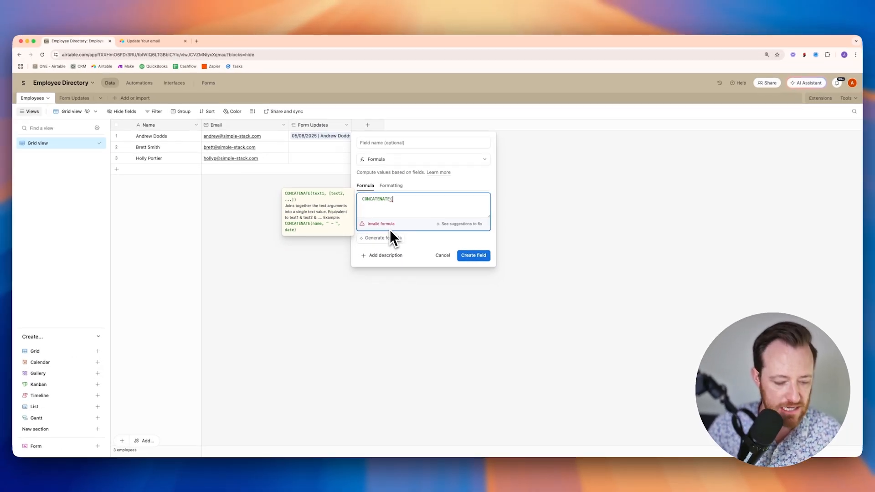
type("\"")
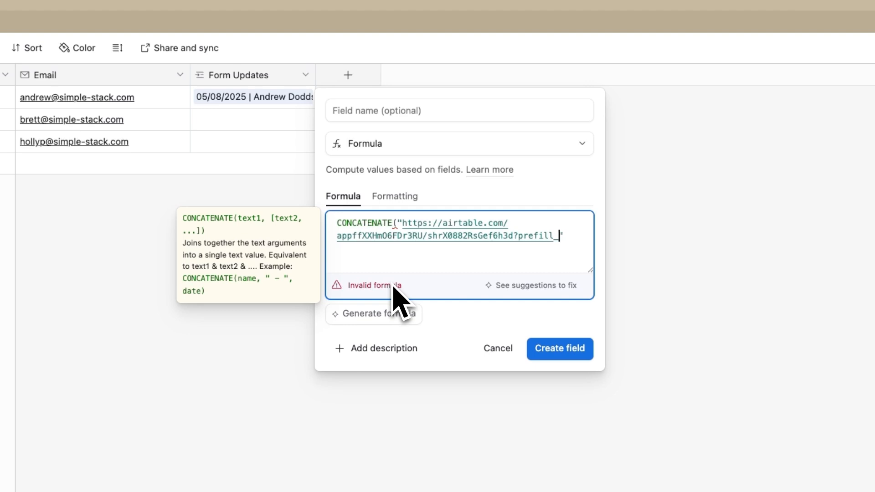
type("oyee=")
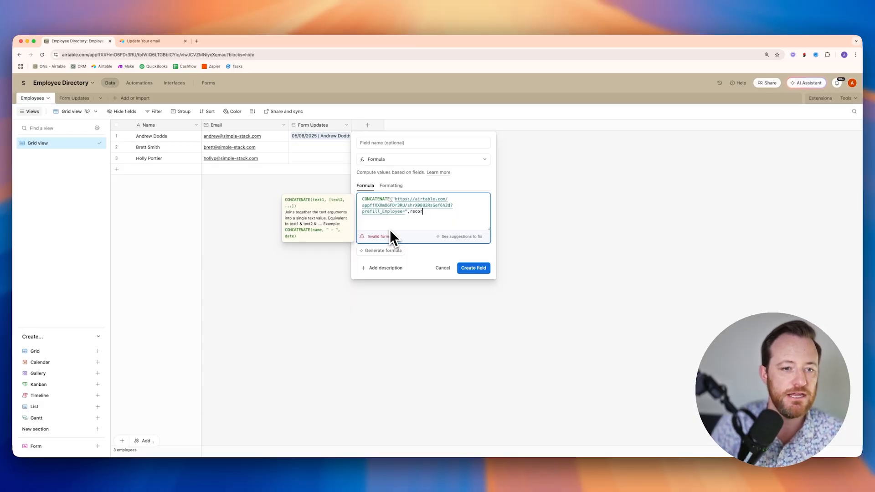
type("recor")
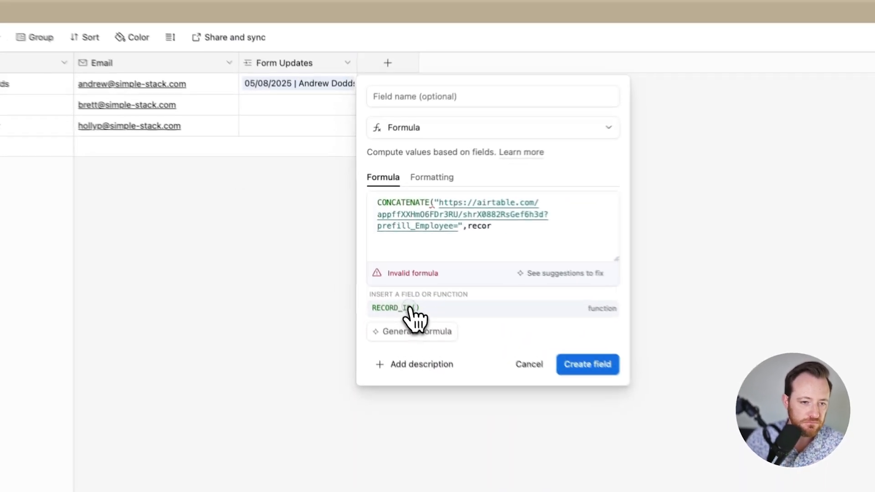
left_click(380, 255)
type(")")
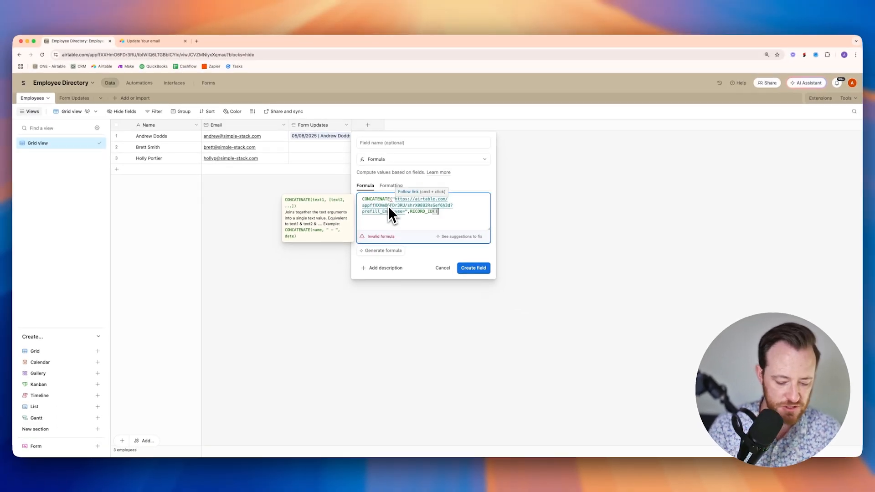
type(")")
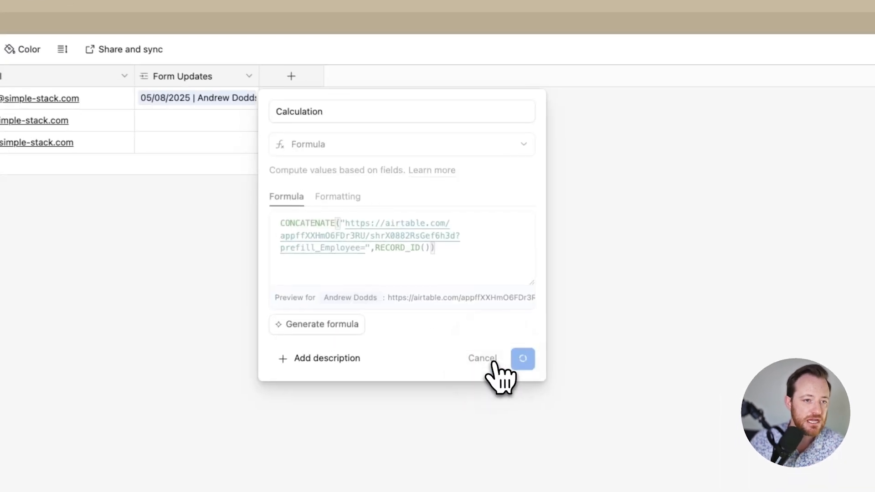
left_click(478, 288)
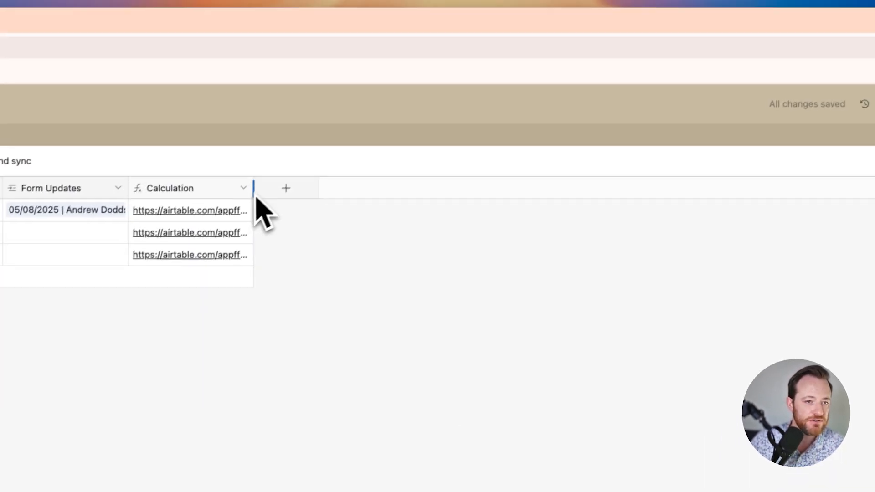
- Widen the Calculation column to show full URLs and open the second employee's prefilled form
left_click_drag(255, 198, 661, 190)
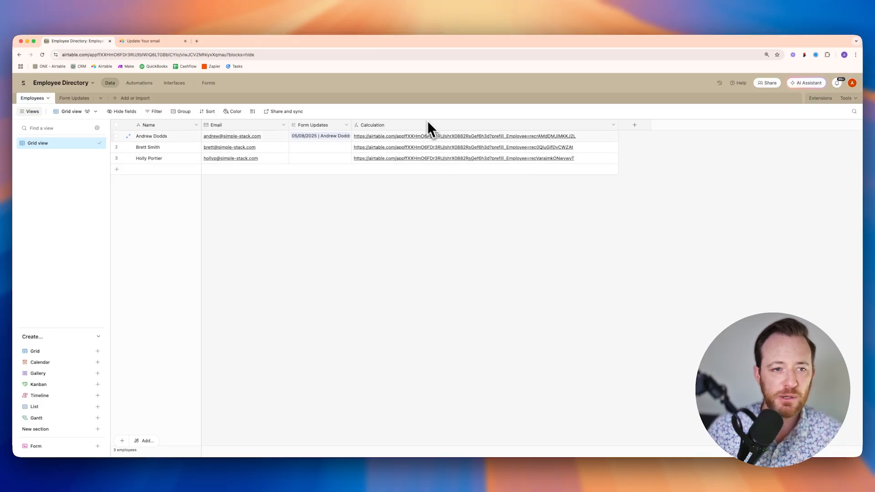
left_click(438, 148)
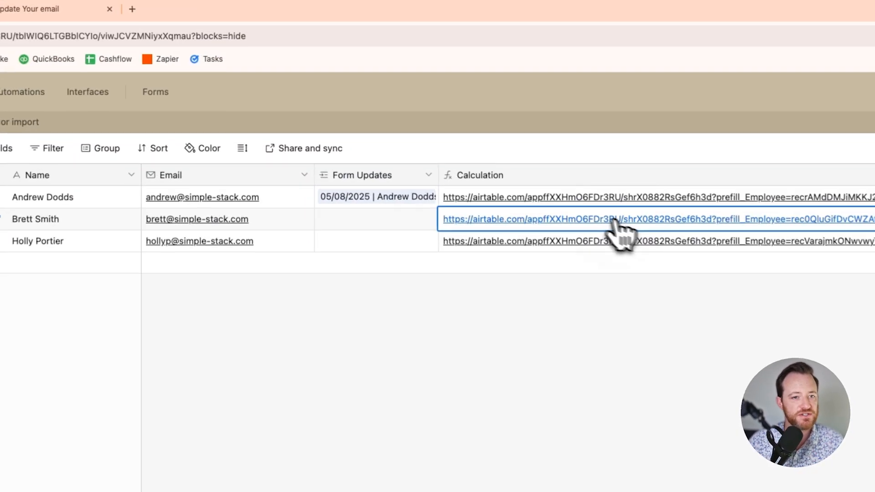
left_click(629, 221)
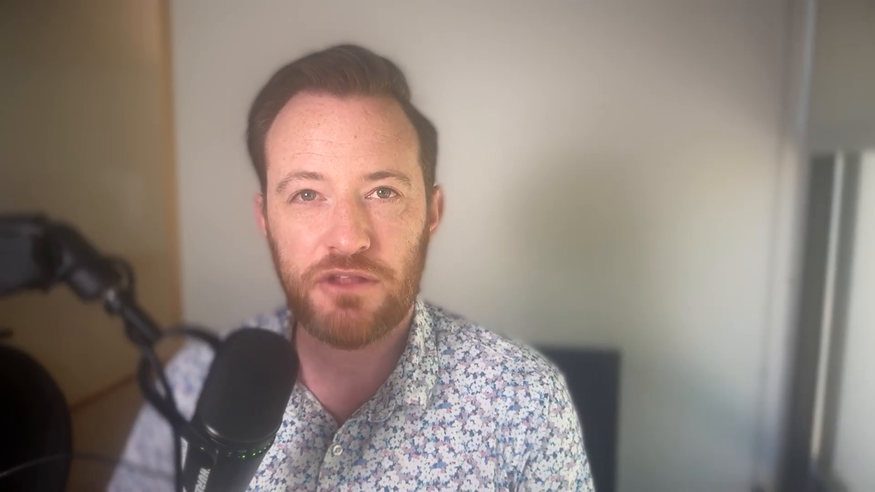
left_click(286, 222)
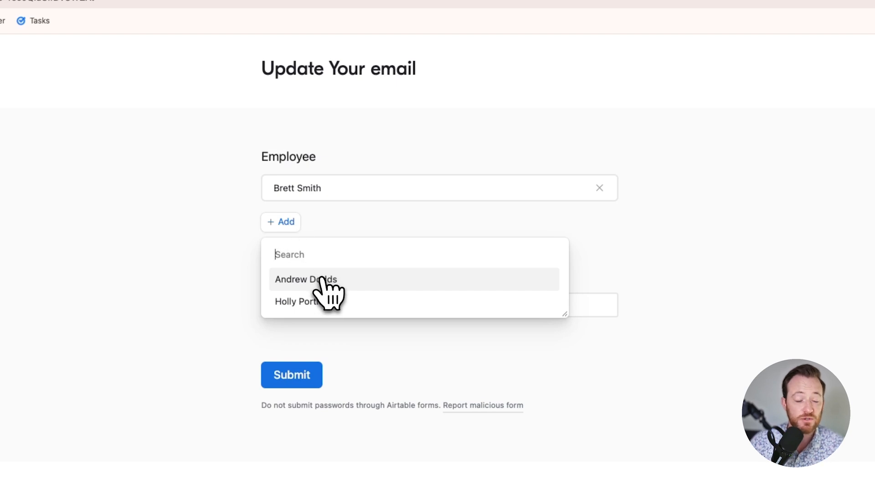
- Add and remove employees in the form's Employee field, then return to Employee Directory
left_click(322, 279)
left_click(598, 227)
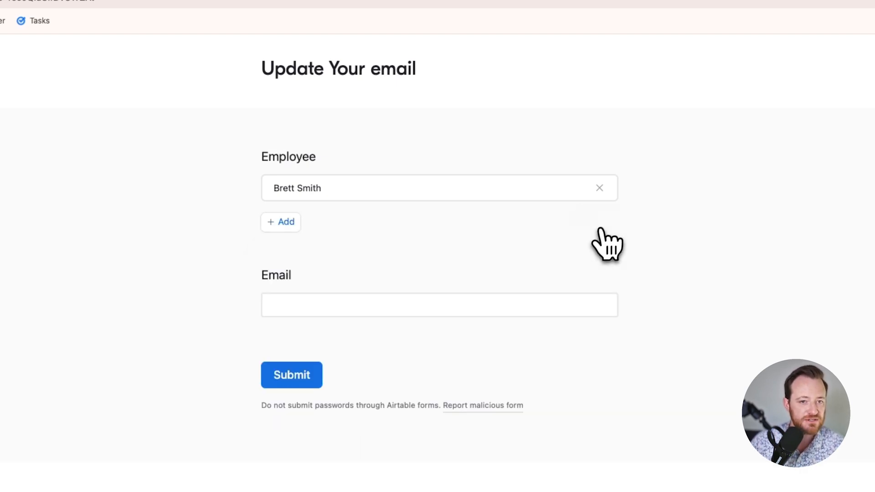
left_click(600, 189)
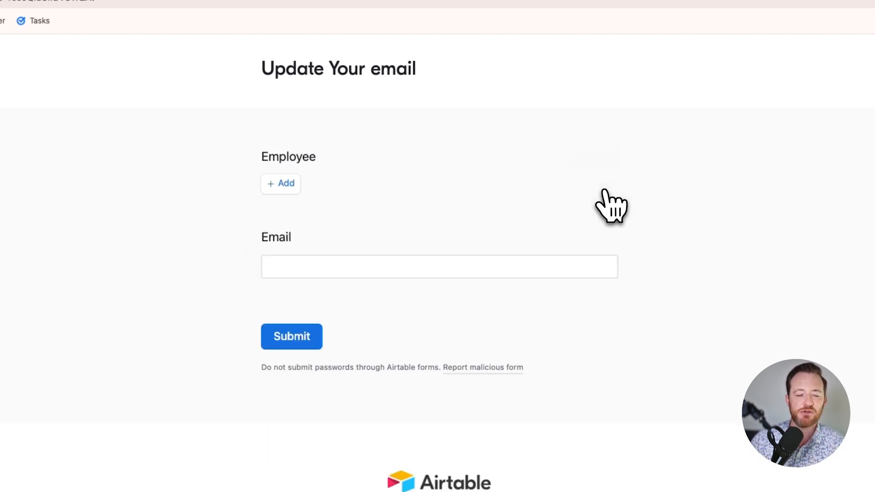
left_click(137, 25)
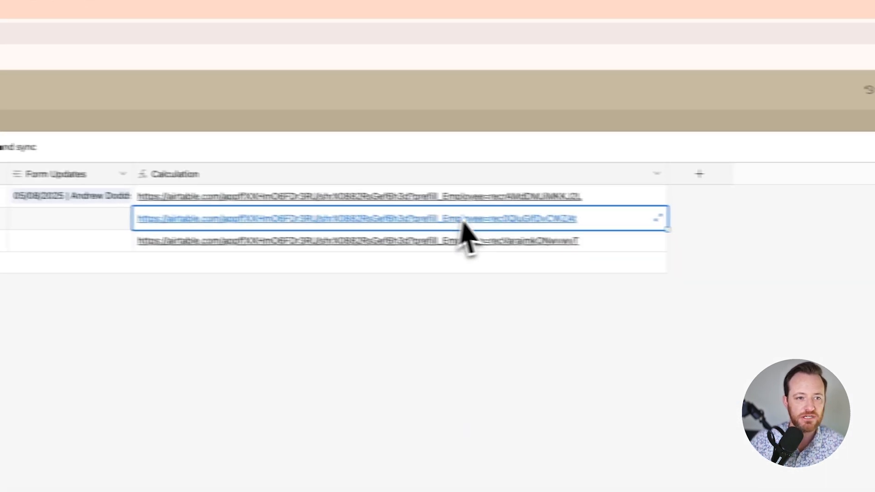
- Rename the Calculation field to 'Prefill form' and append "&hide_Employee=true" to its formula
double_click(499, 177)
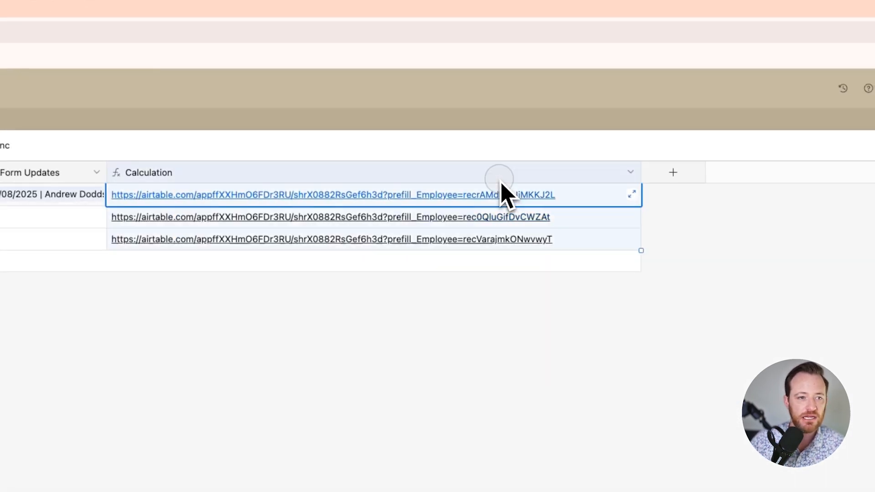
type("Prefill form")
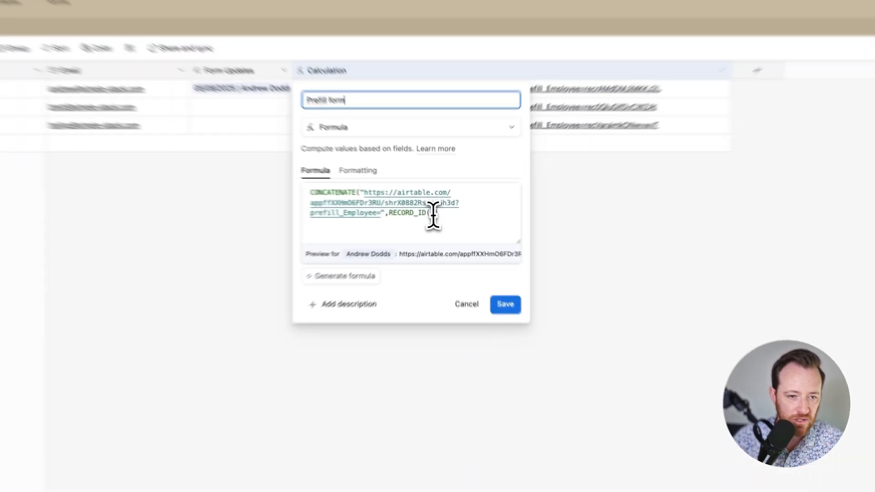
left_click(438, 212)
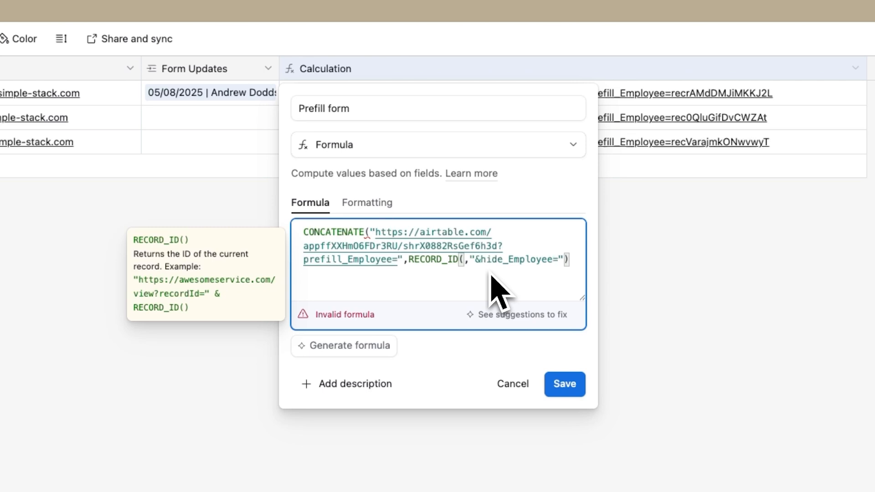
type("true")
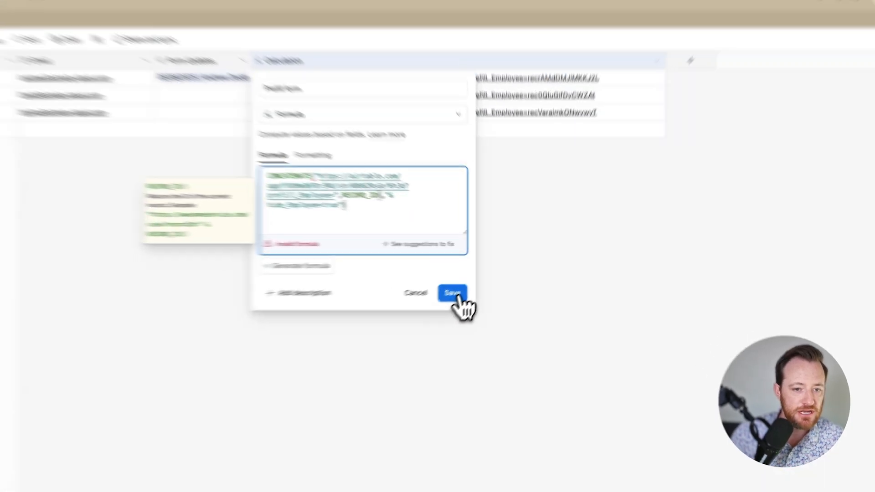
left_click(565, 397)
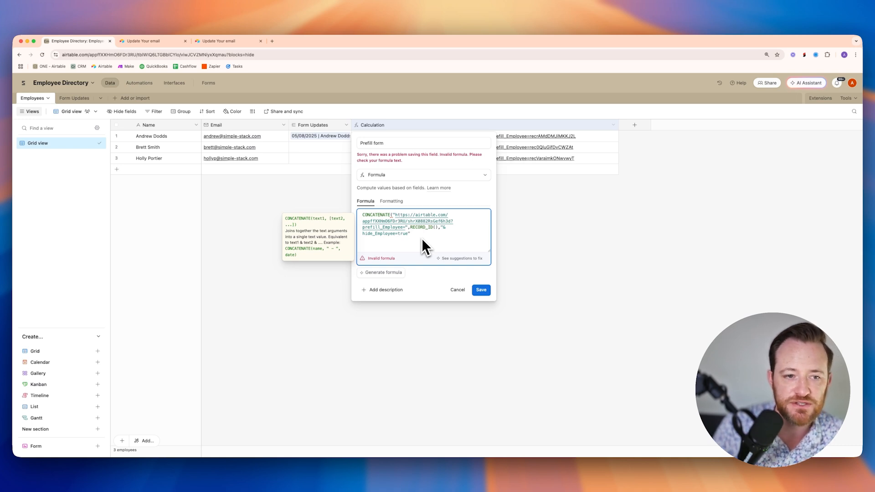
type(")")
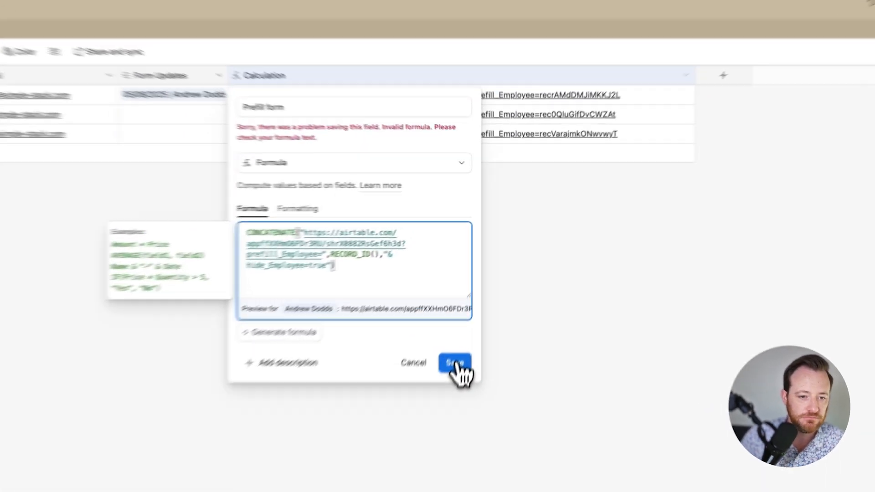
left_click(455, 363)
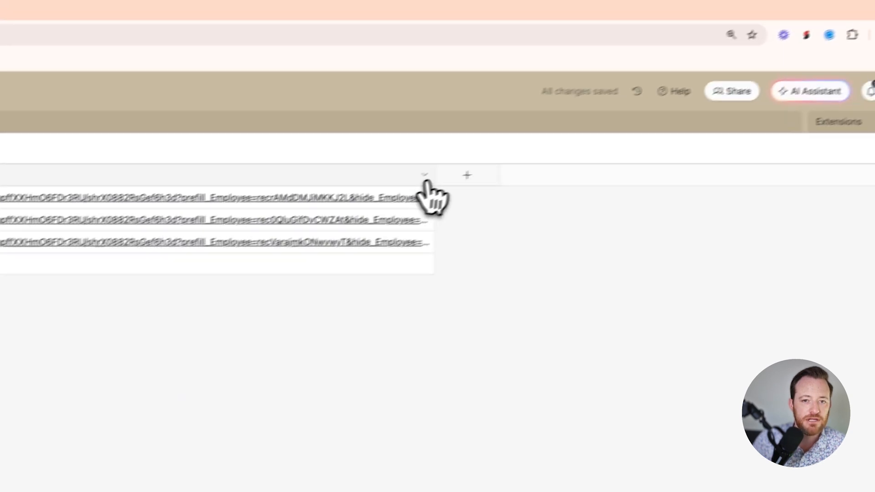
- Widen the Prefill form column, open the second employee's link, and select the record ID in its URL
left_click_drag(415, 184, 572, 193)
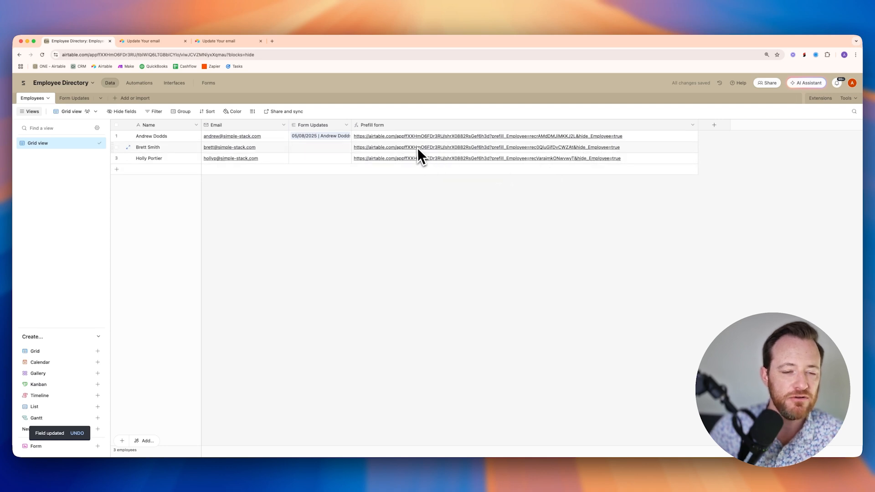
left_click(419, 147)
left_click(429, 147)
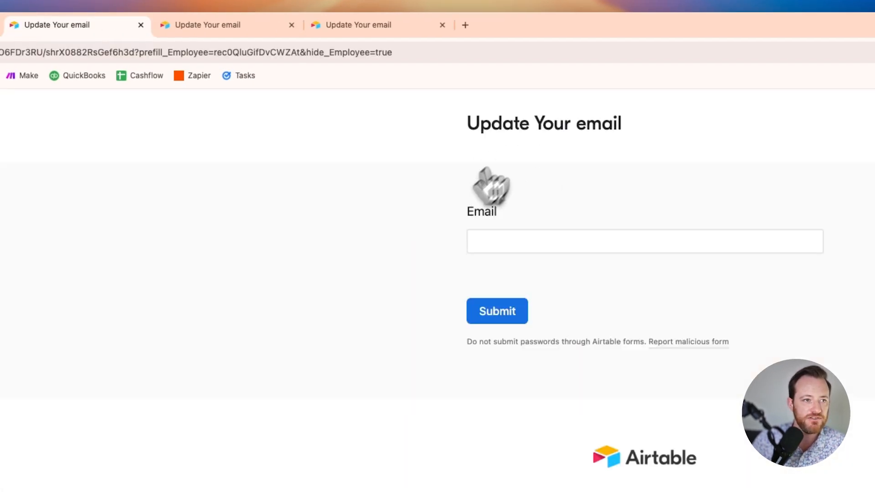
left_click_drag(214, 51, 244, 50)
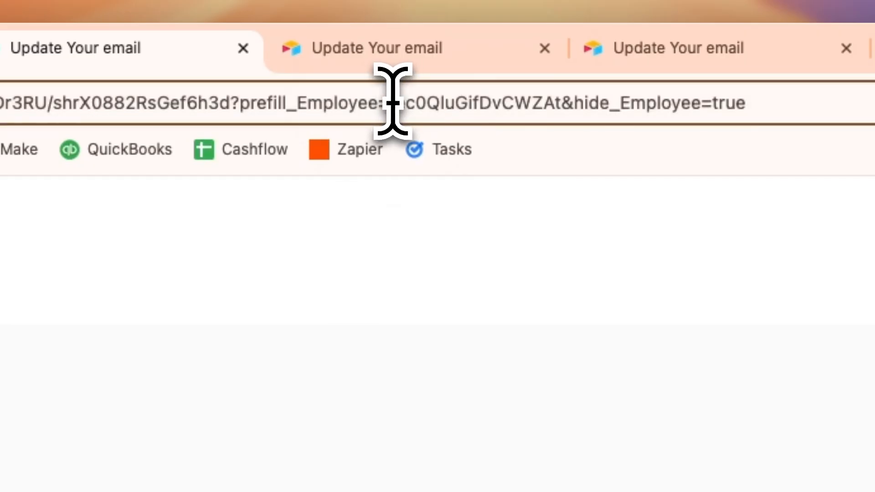
left_click_drag(453, 96, 559, 109)
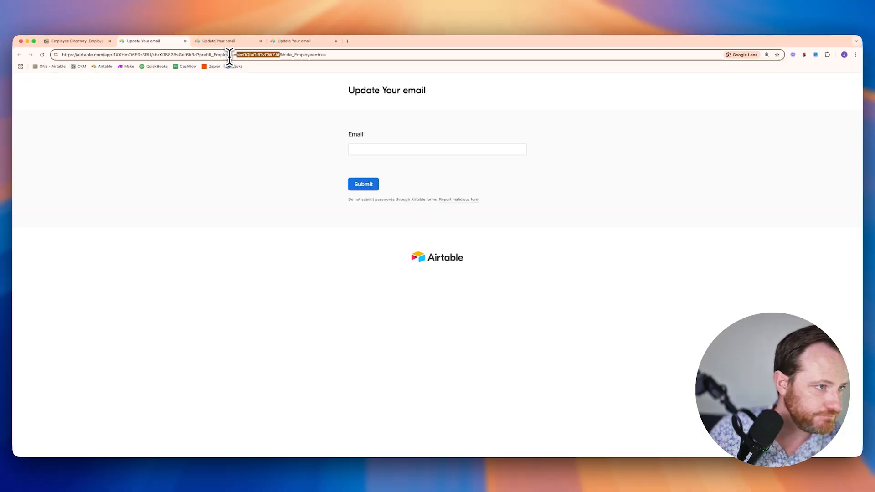
left_click(100, 41)
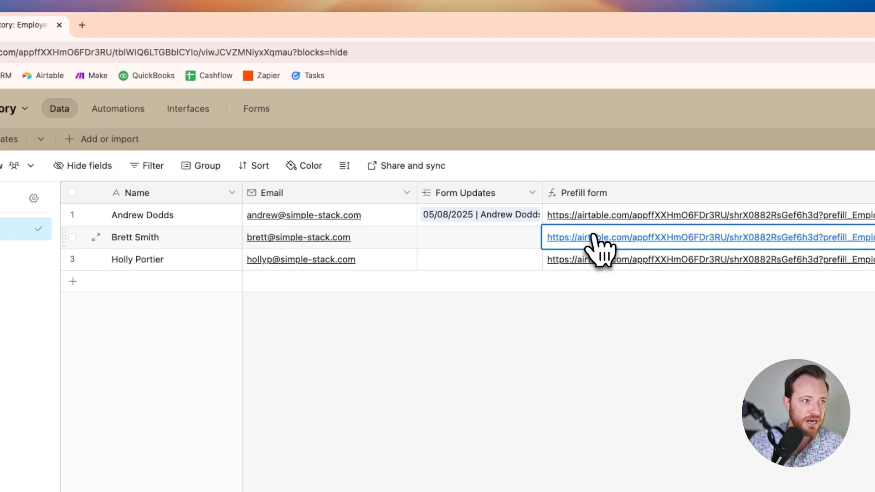
- Submit an email update through the second employee's prefilled form
left_click(594, 237)
left_click(593, 241)
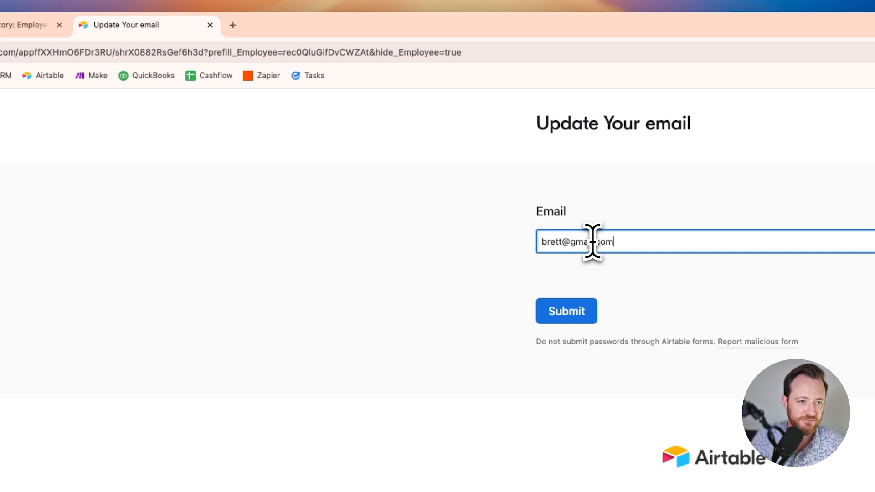
left_click(576, 312)
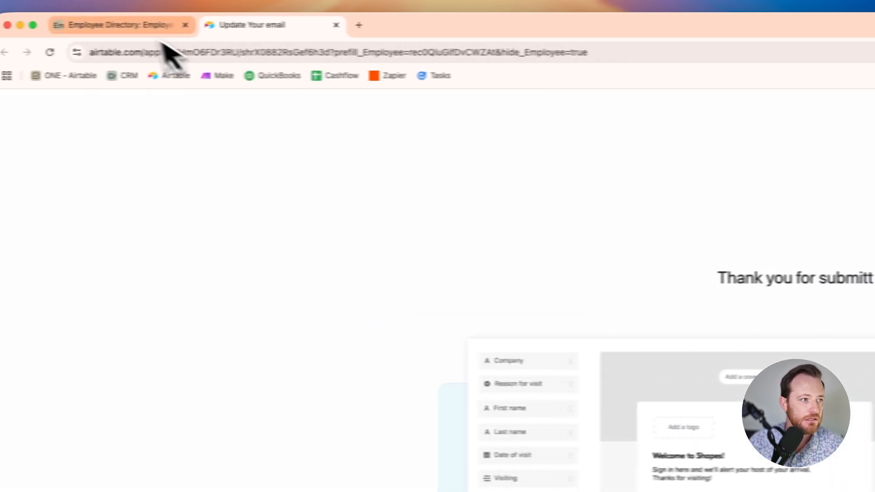
- Back in Employee Directory, open the Form Updates table's Grid view
left_click(141, 28)
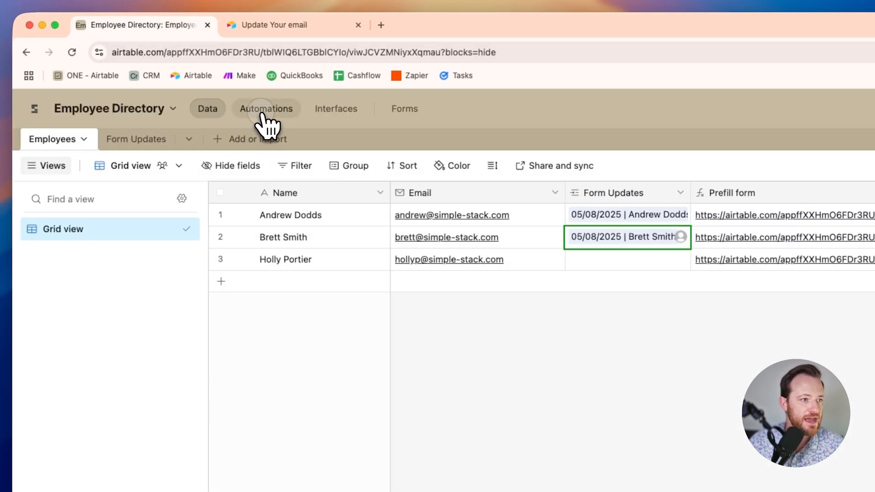
left_click(264, 117)
left_click(206, 114)
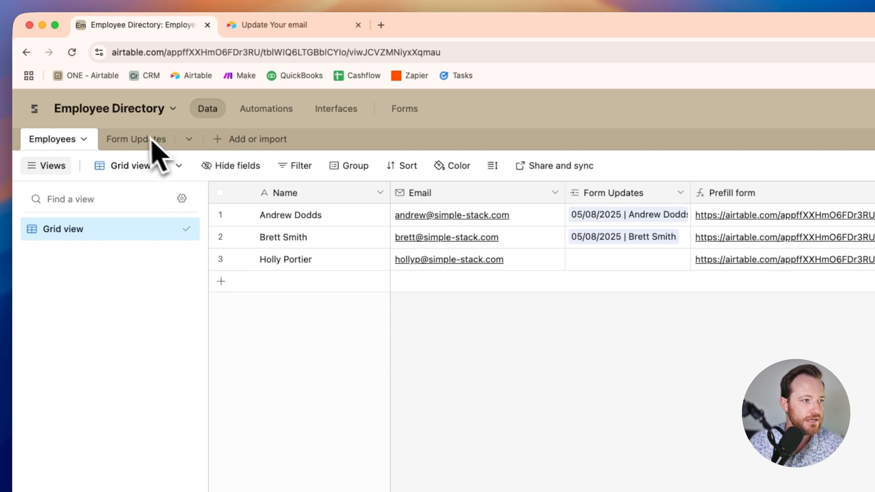
left_click(130, 139)
left_click(75, 230)
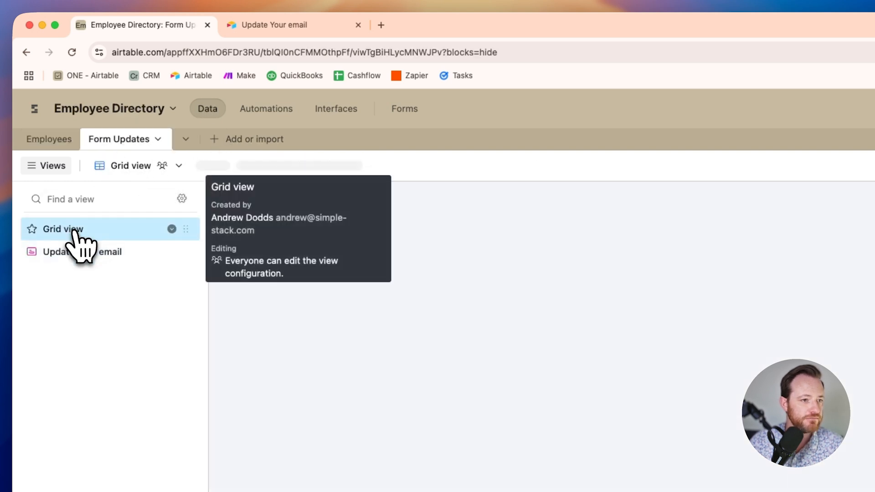
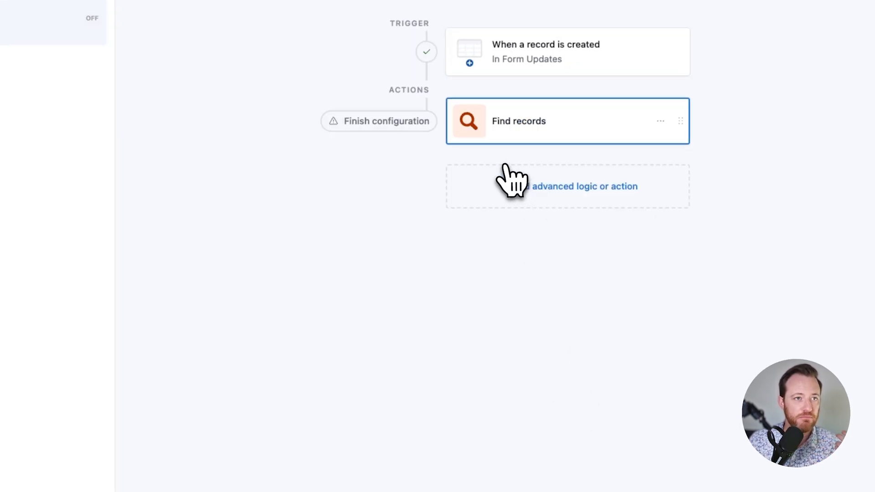
- Go back to the Form Updates table data to see both submissions
left_click(203, 110)
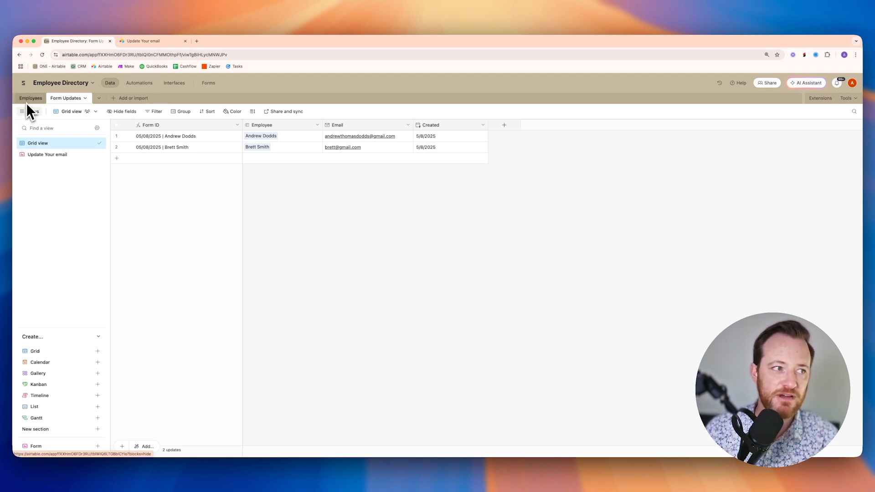
- Make the Find records step search Employees by a condition on the Form Updates field
left_click(133, 83)
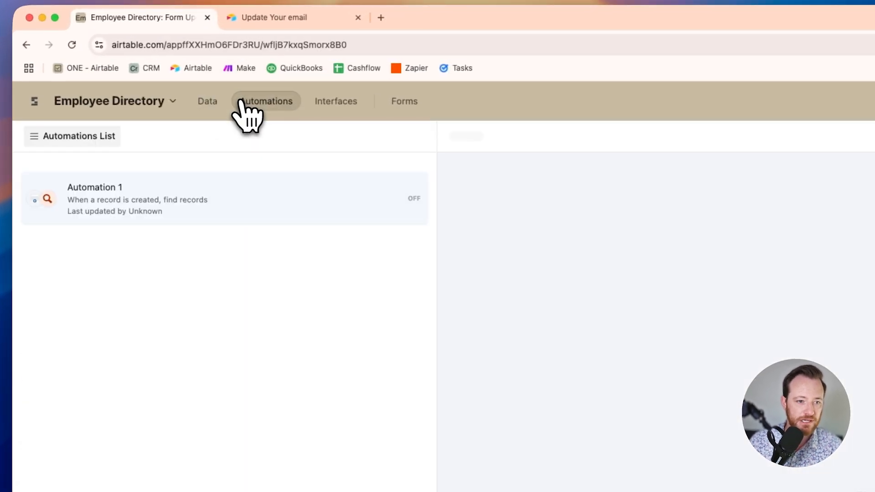
left_click(708, 301)
left_click(547, 276)
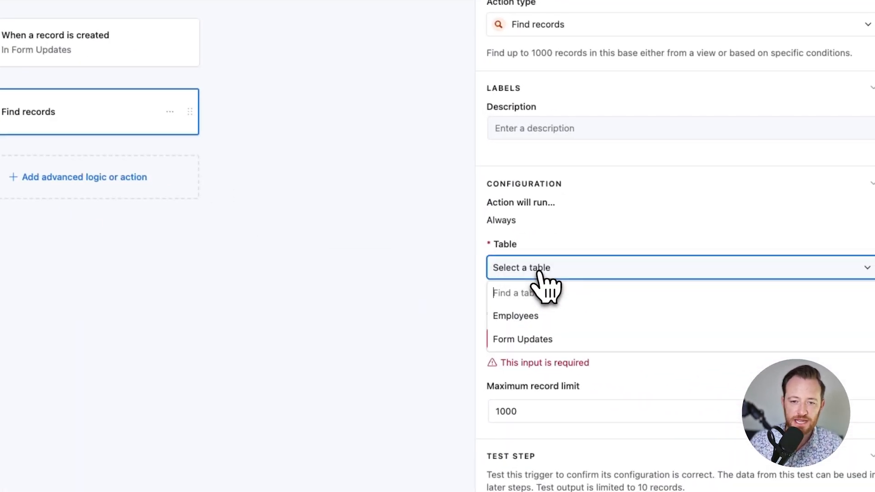
left_click(469, 385)
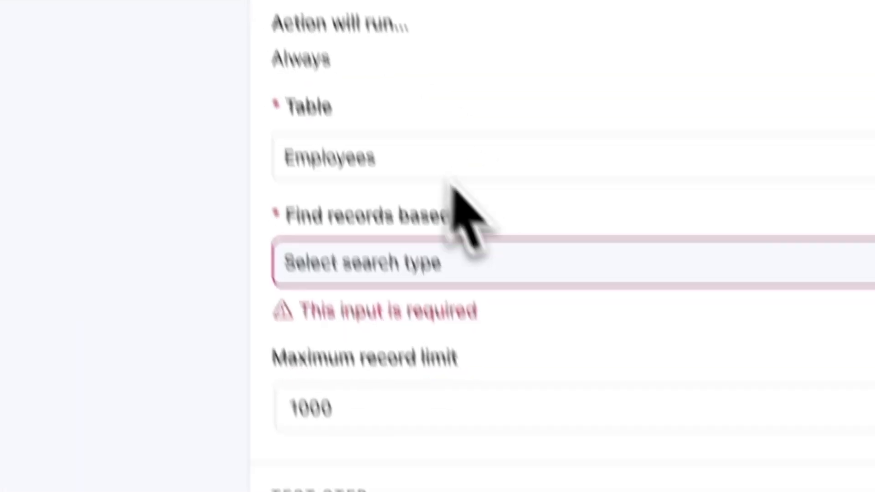
left_click(385, 200)
left_click(367, 315)
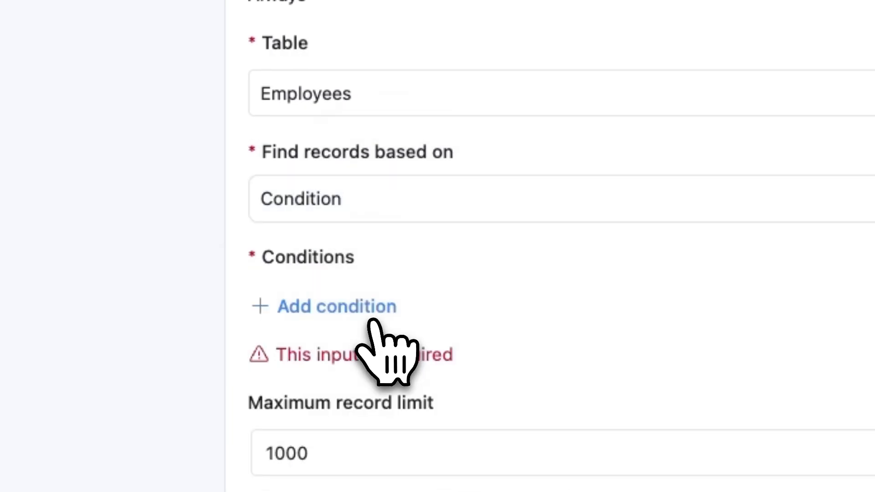
left_click(365, 314)
left_click(407, 301)
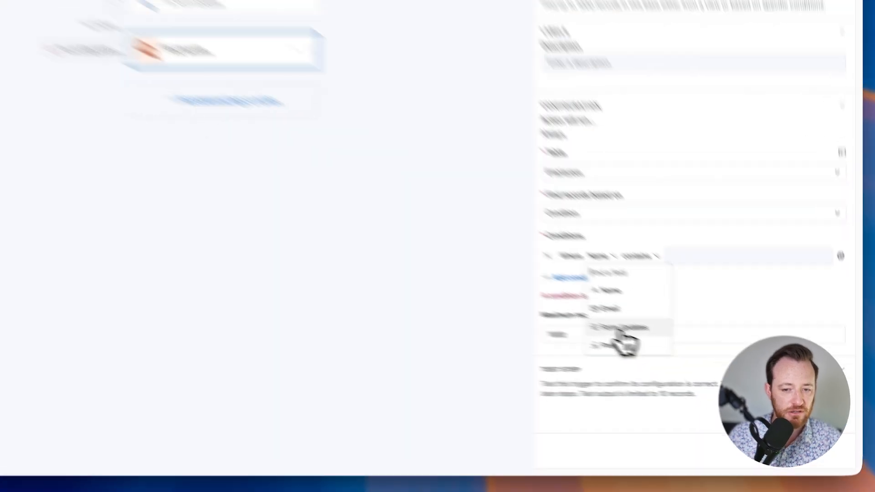
left_click(620, 343)
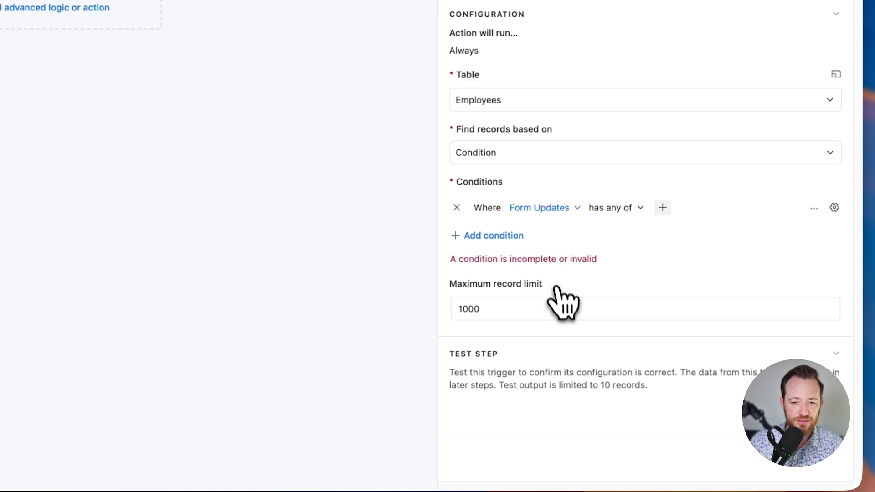
- Set the condition's value dynamically to the trigger record's Airtable record ID
left_click(834, 208)
left_click(825, 304)
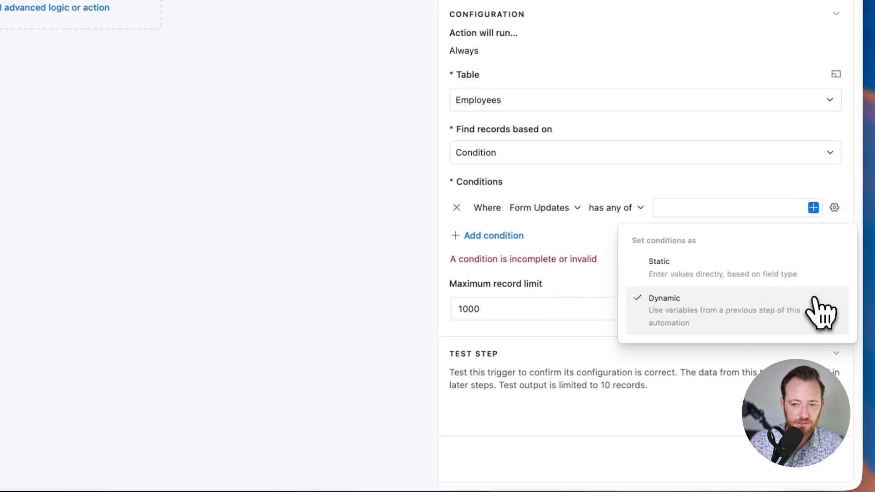
left_click(814, 208)
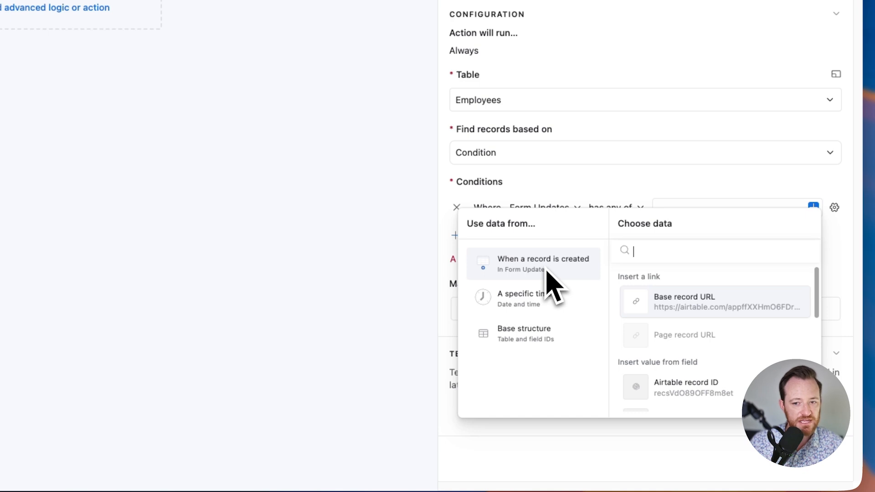
left_click(731, 391)
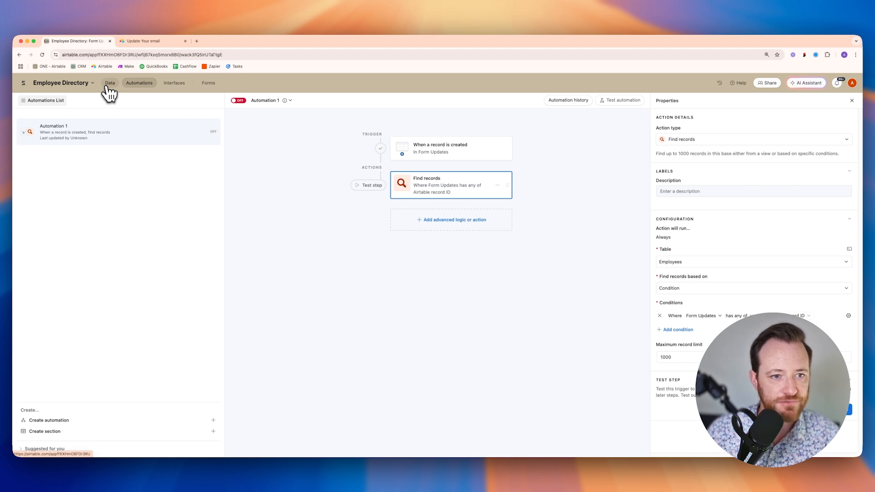
- Test the Find records step, close the results, and return to the table data
left_click(380, 186)
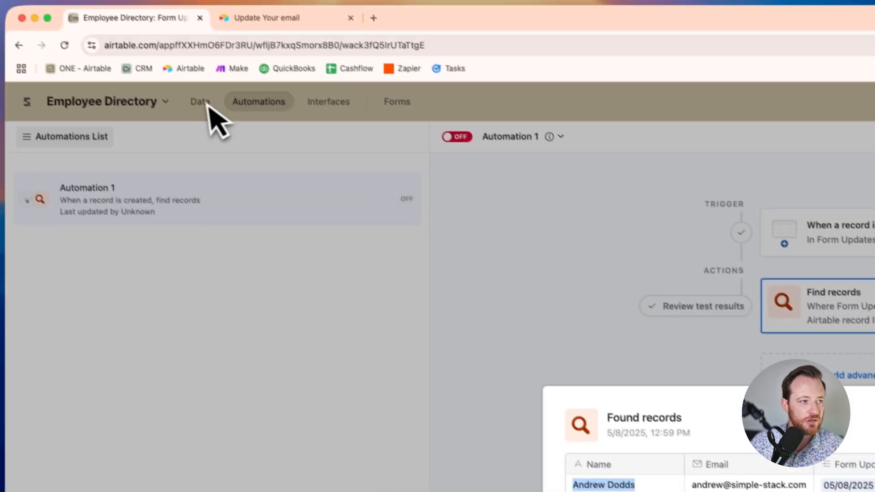
left_click(205, 108)
left_click(203, 109)
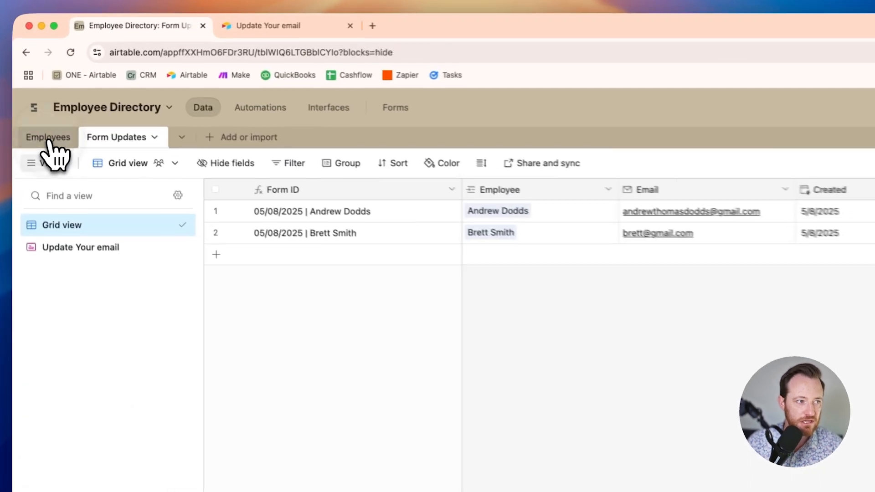
- Look over the Employees table, then rerun the Find records test in Automation 1
left_click(47, 139)
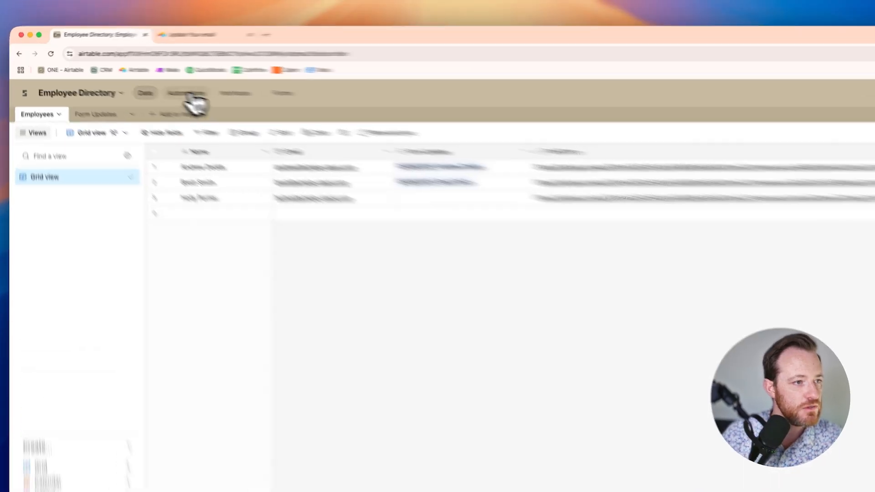
left_click(187, 93)
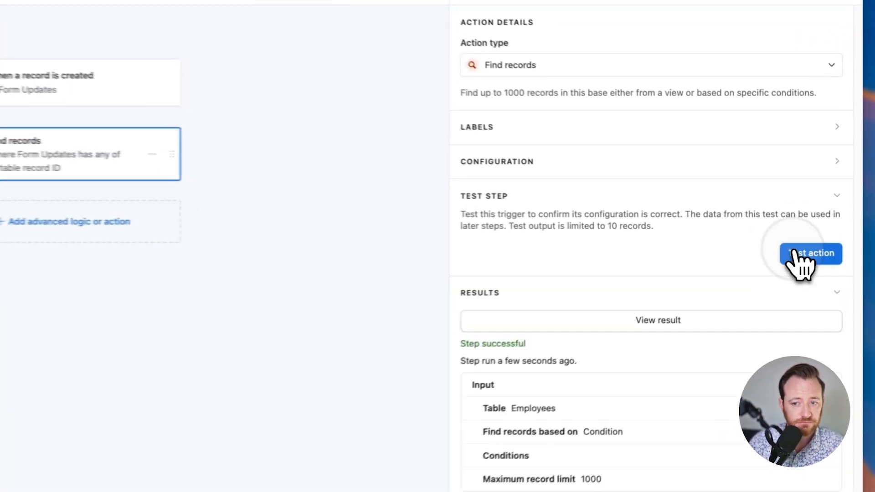
left_click(836, 236)
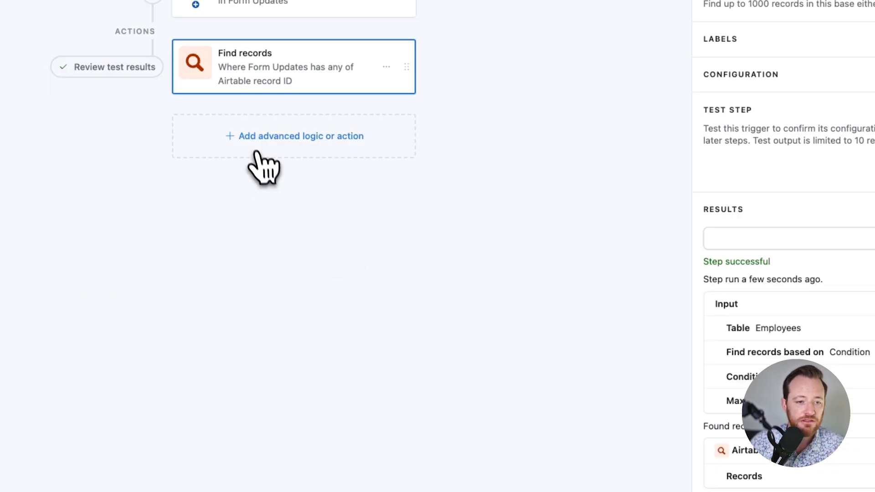
- Add an Update record action on Employees using the found records' Airtable record IDs
left_click(253, 143)
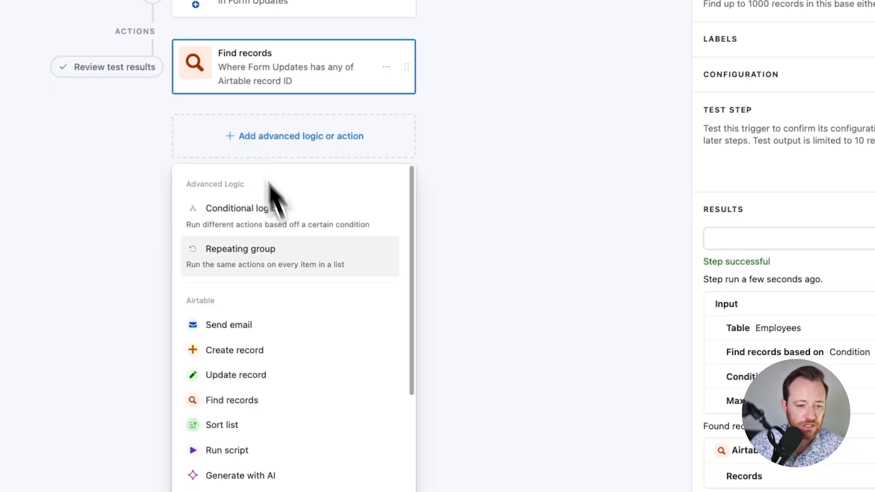
left_click(301, 379)
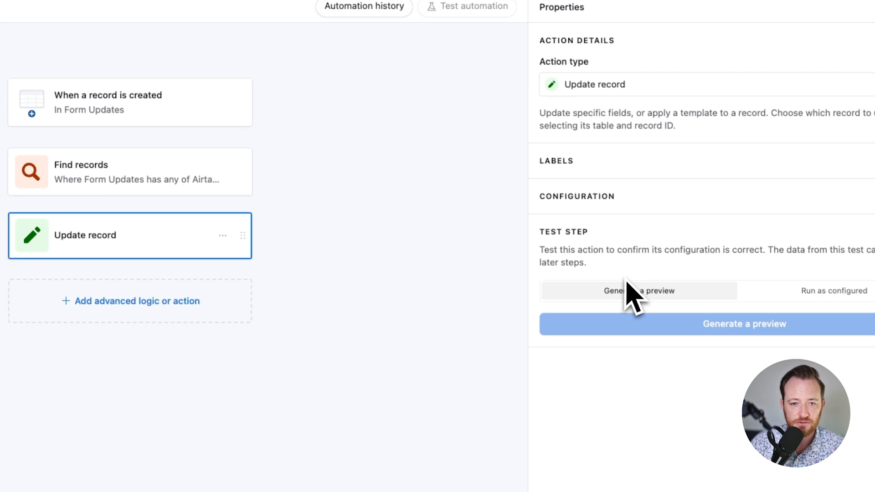
left_click(311, 121)
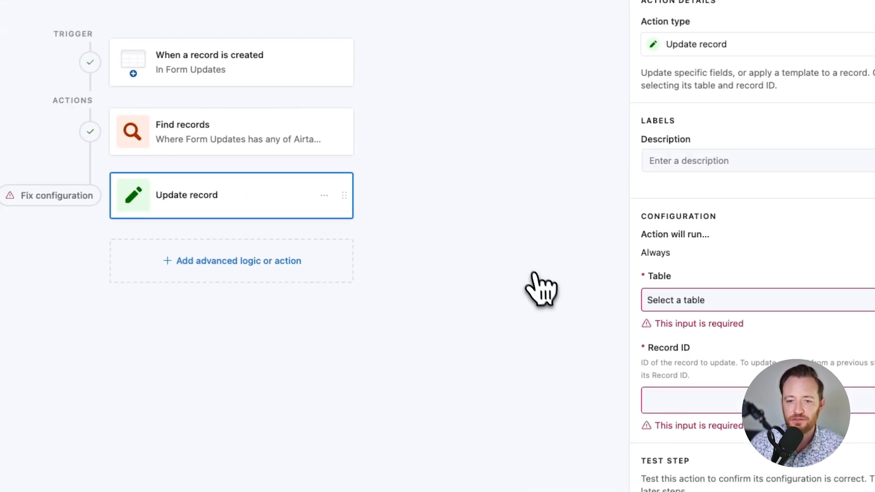
left_click(701, 299)
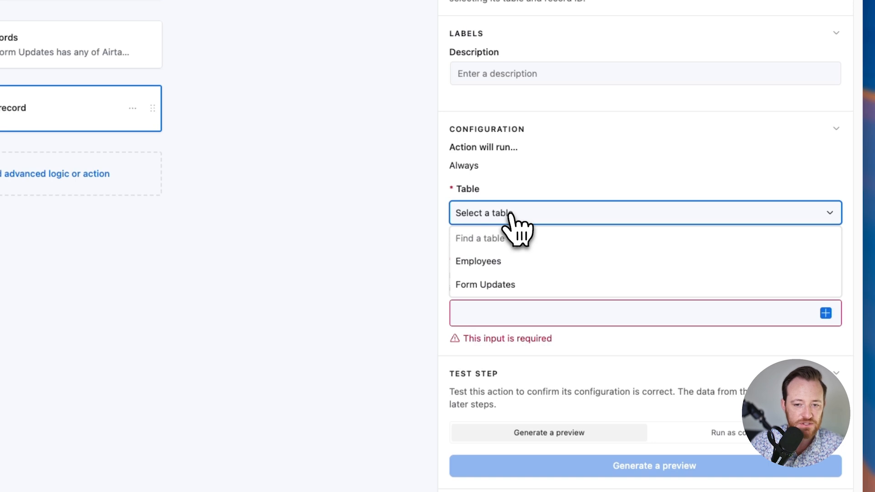
left_click(515, 264)
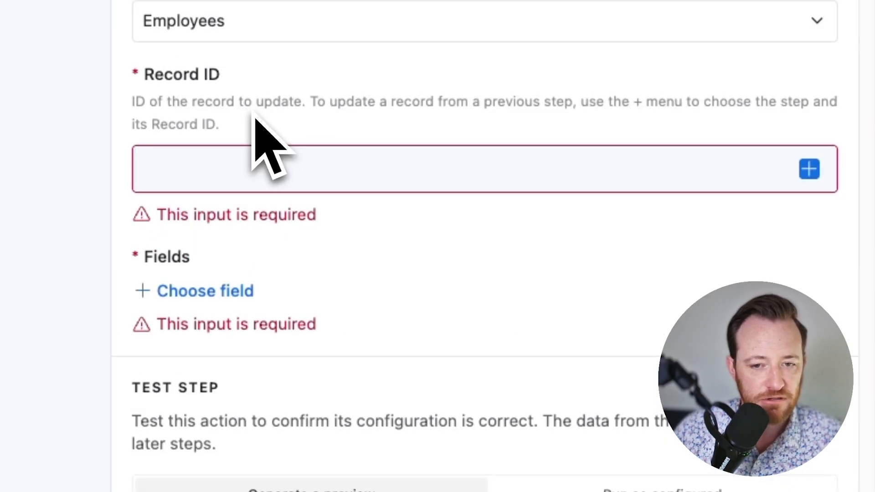
left_click(239, 170)
left_click(810, 170)
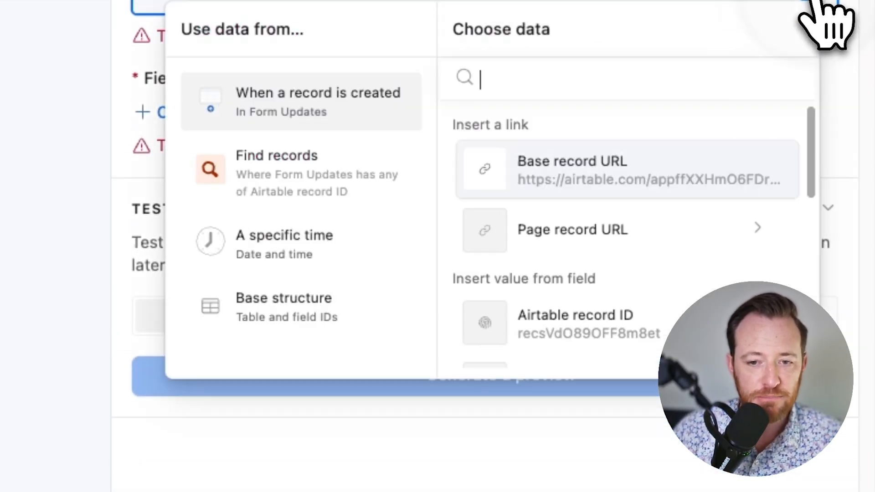
left_click(278, 184)
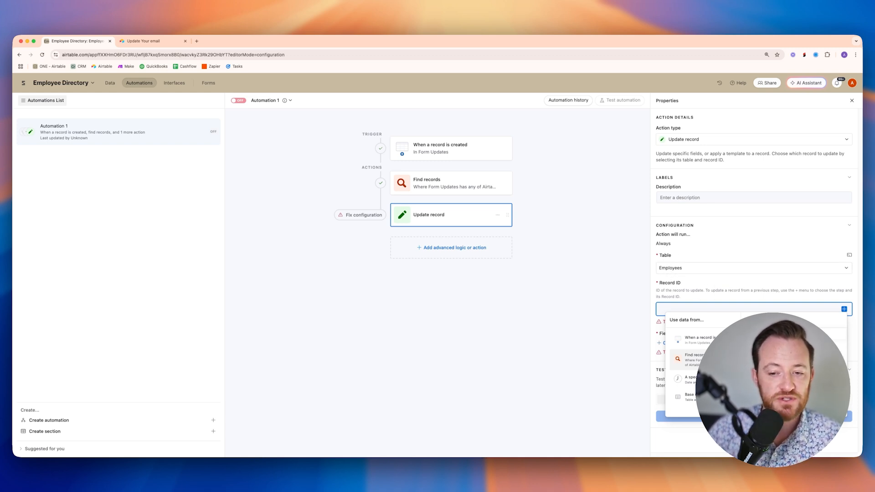
left_click(694, 359)
left_click(768, 395)
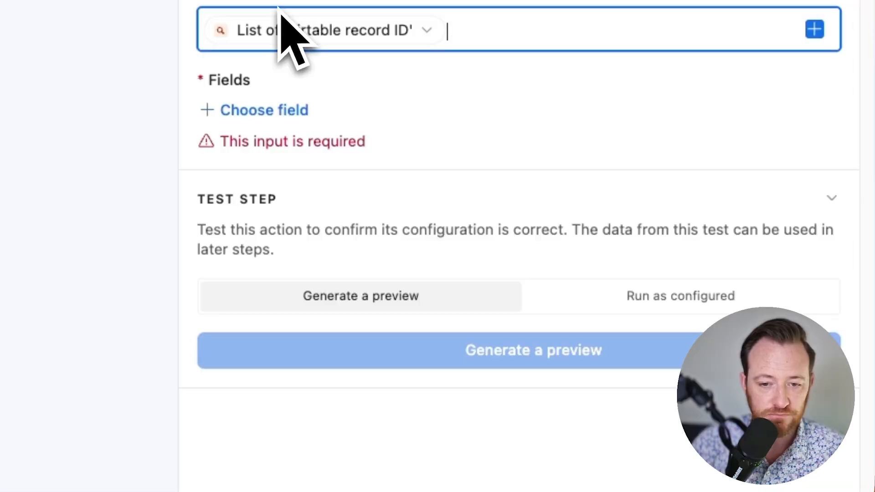
- Map the submitted Email value into the employee's Email field
left_click(301, 110)
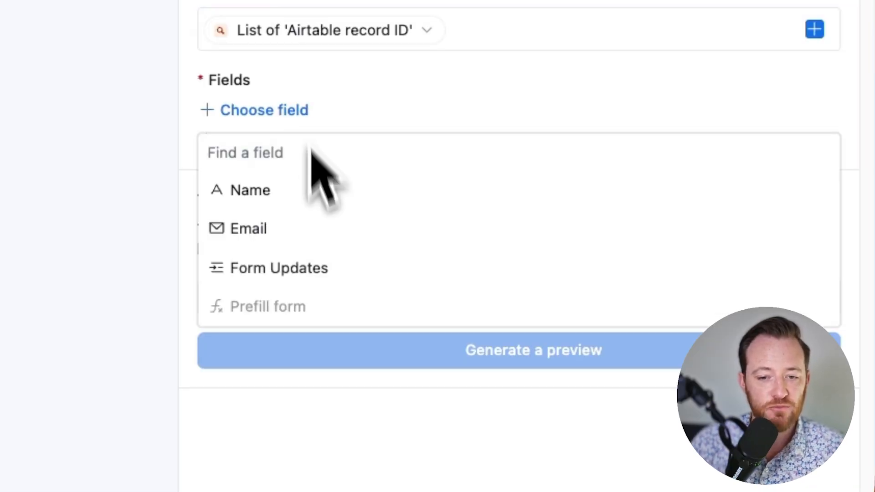
left_click(321, 230)
left_click(335, 150)
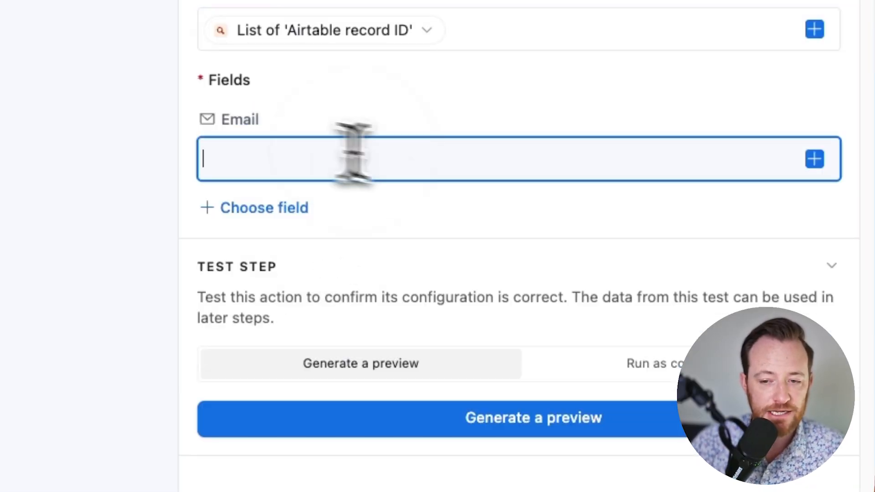
left_click(814, 159)
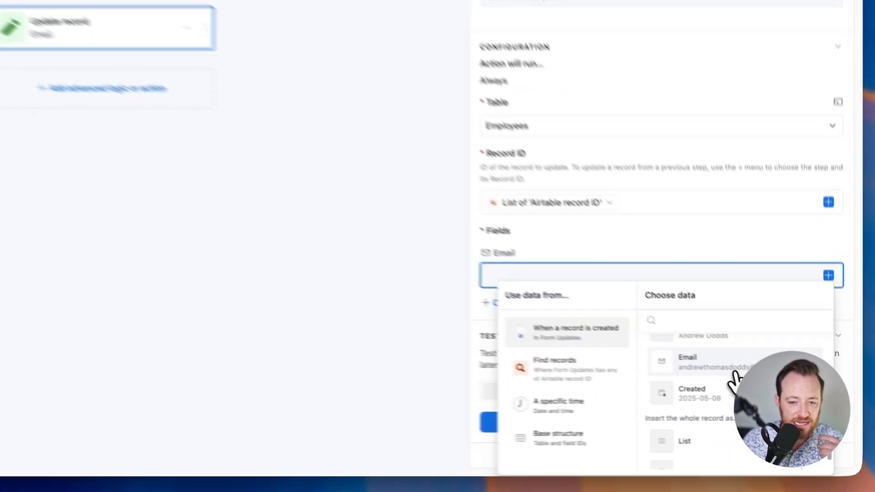
left_click(794, 404)
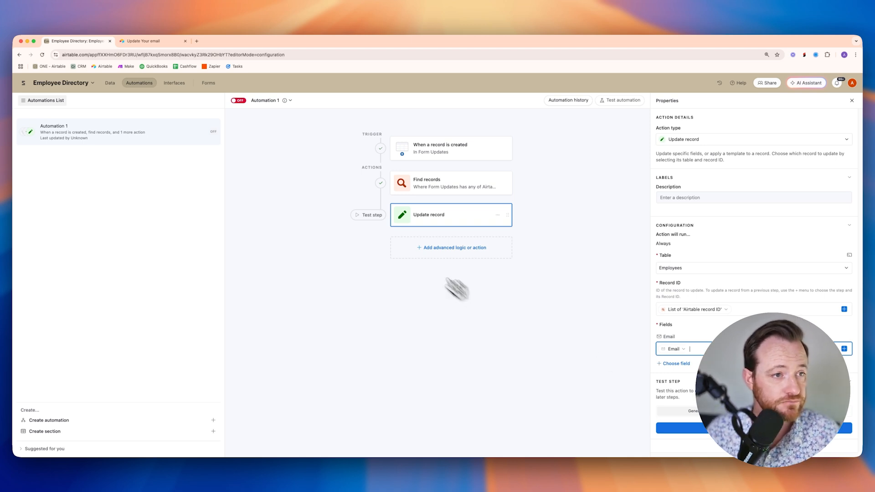
- Rename the automation 'Update email on employee record', turn it on, and return to the data
double_click(272, 101)
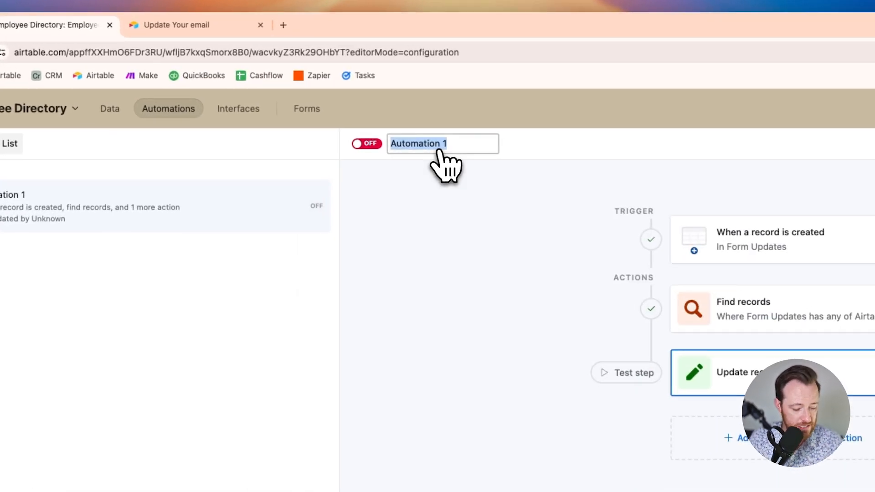
type("Update email")
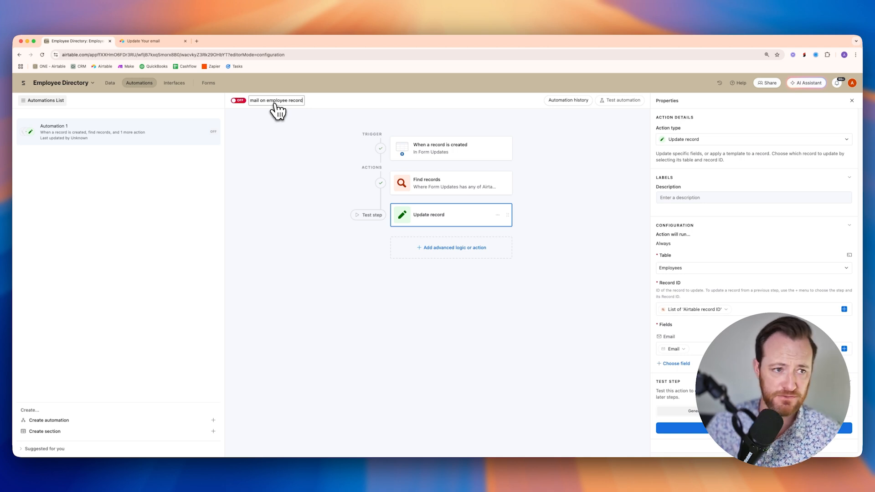
left_click(292, 178)
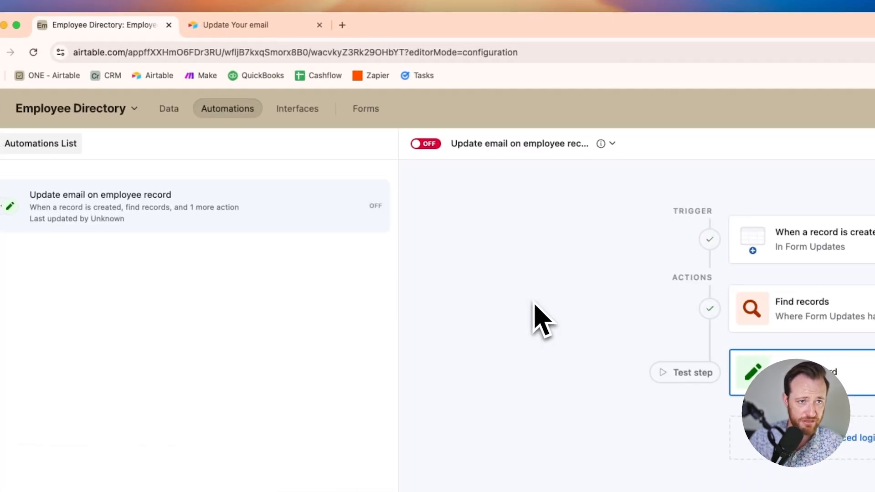
left_click(423, 144)
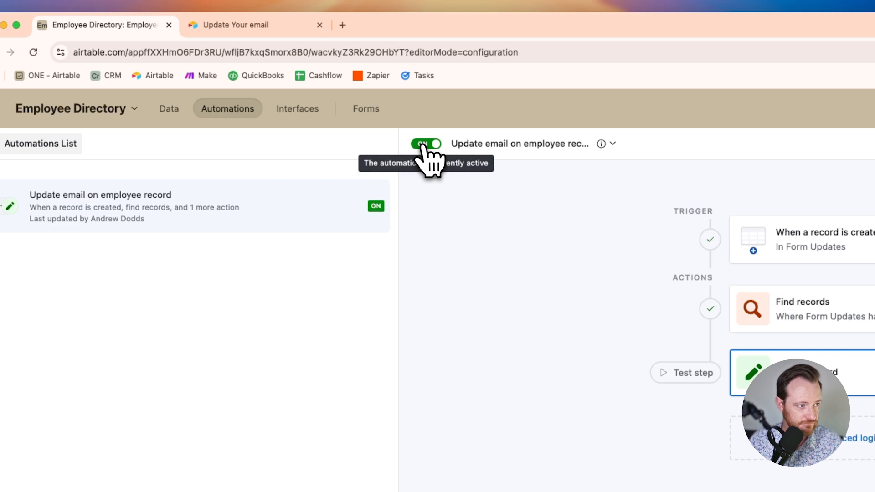
left_click(171, 109)
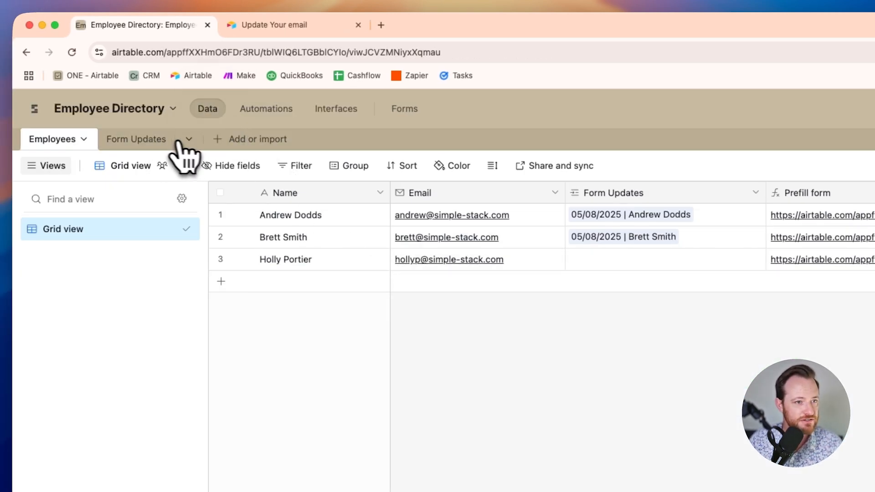
- Delete both test records from the Form Updates table
left_click(146, 141)
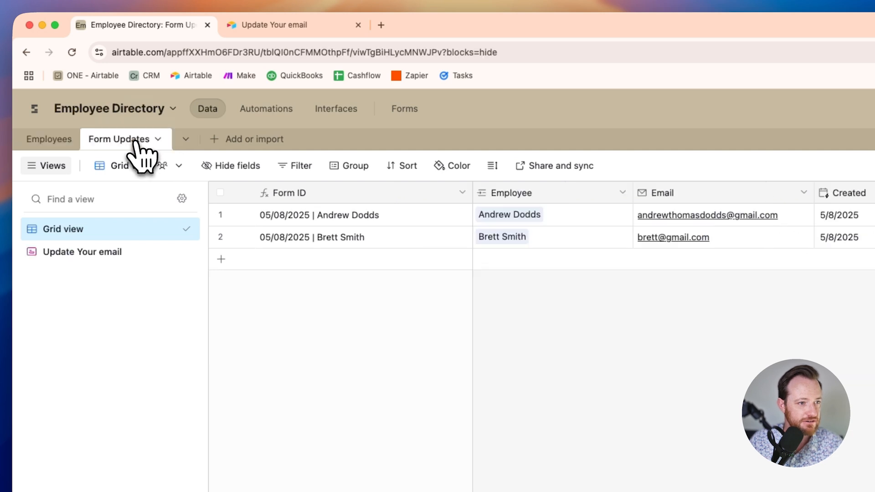
left_click(220, 215)
right_click(223, 241)
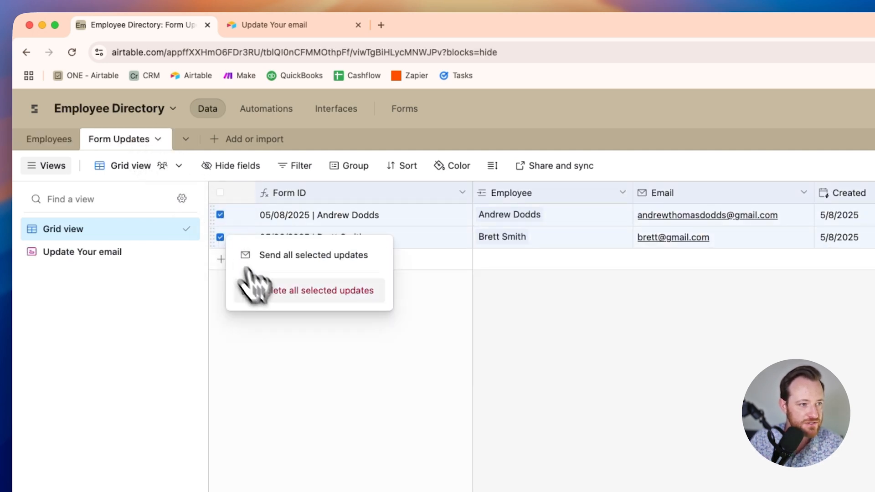
left_click(275, 298)
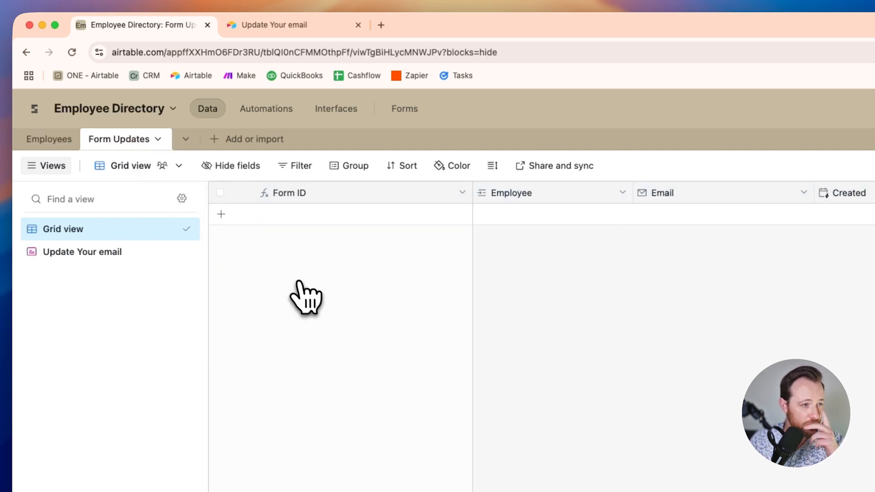
- Close the old form tab and select the first employee's Prefill form link in Employees
left_click(359, 25)
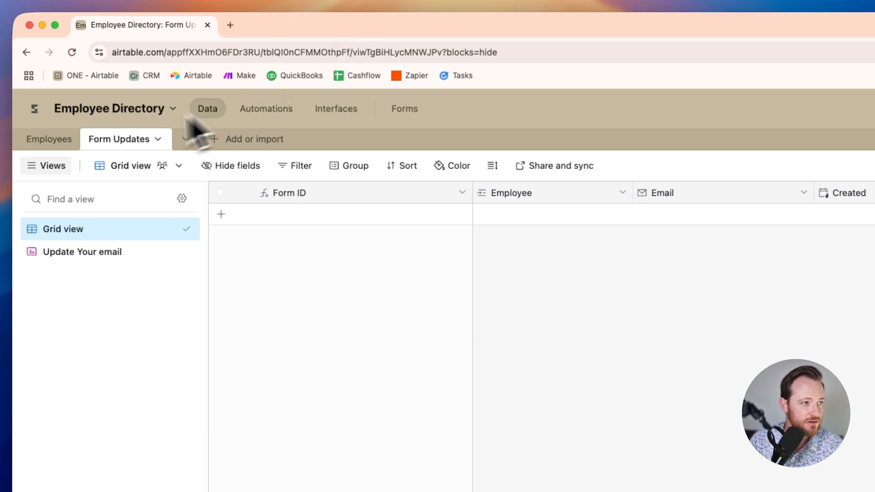
left_click(49, 143)
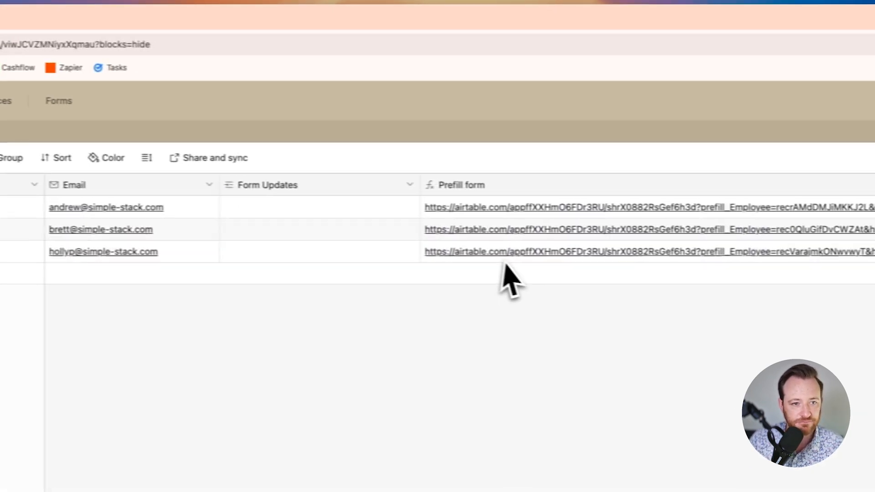
left_click(503, 208)
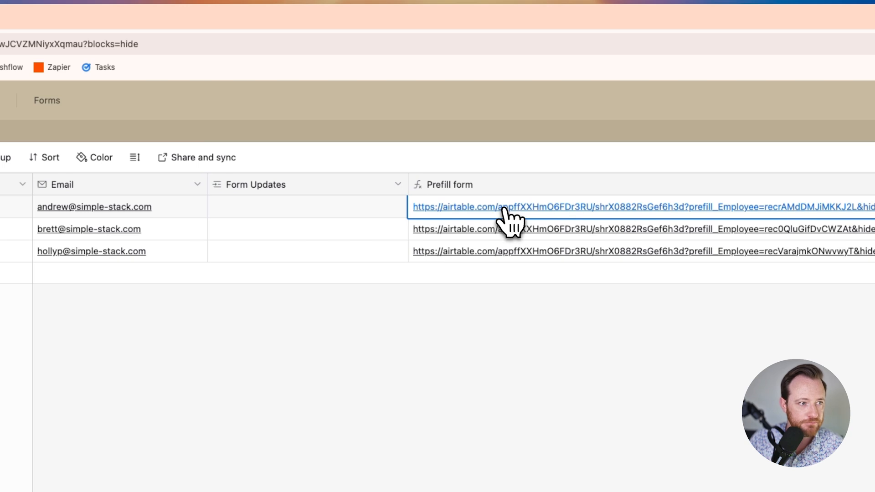
- Enter a new email address in the first employee's prefilled form and submit it
left_click(503, 207)
left_click(372, 232)
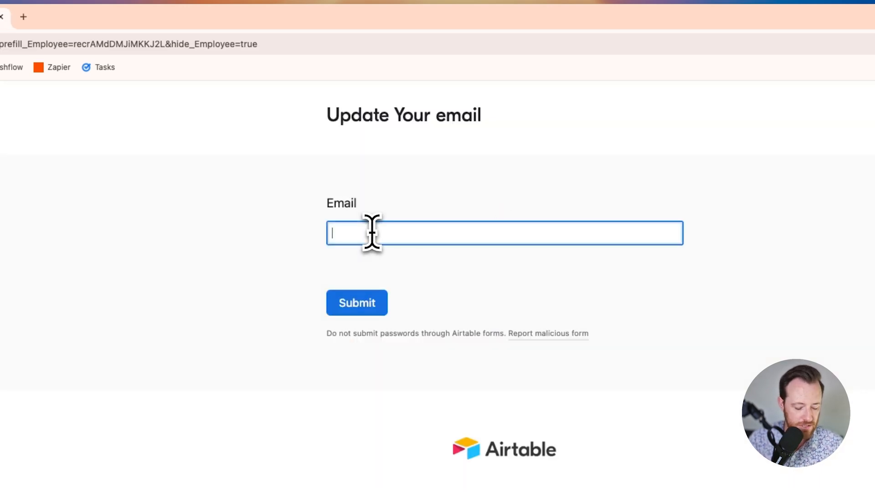
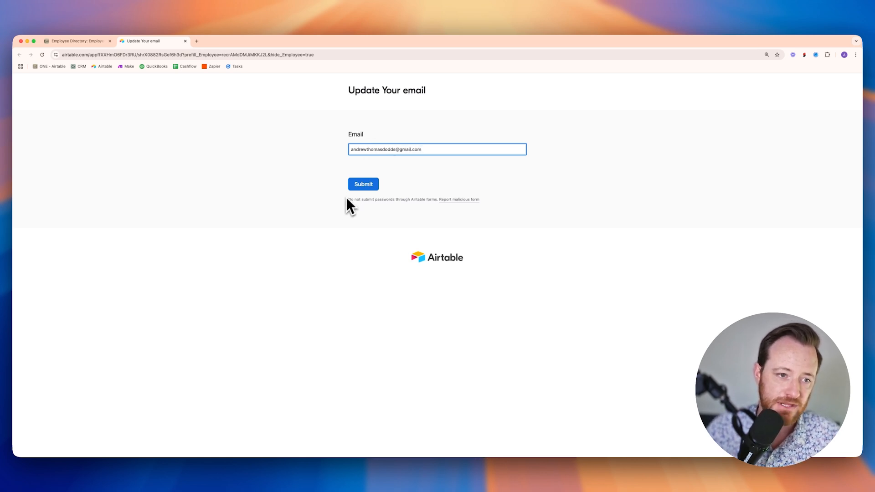
left_click(414, 212)
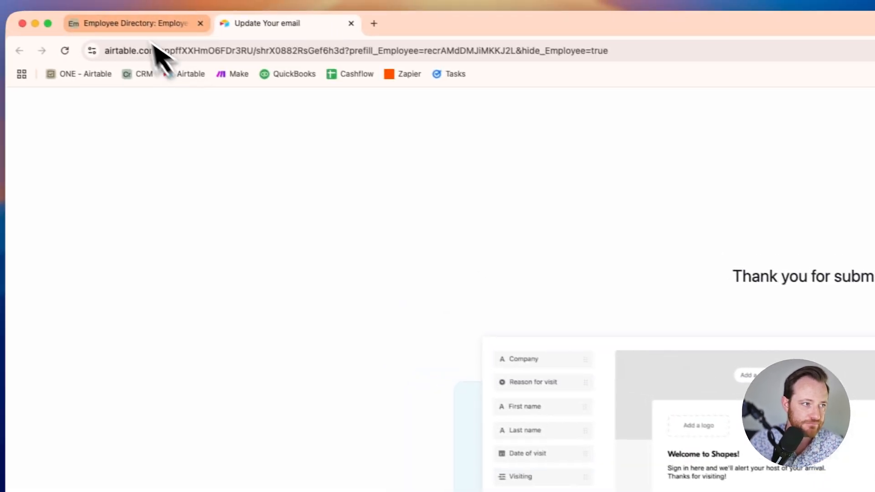
left_click(123, 22)
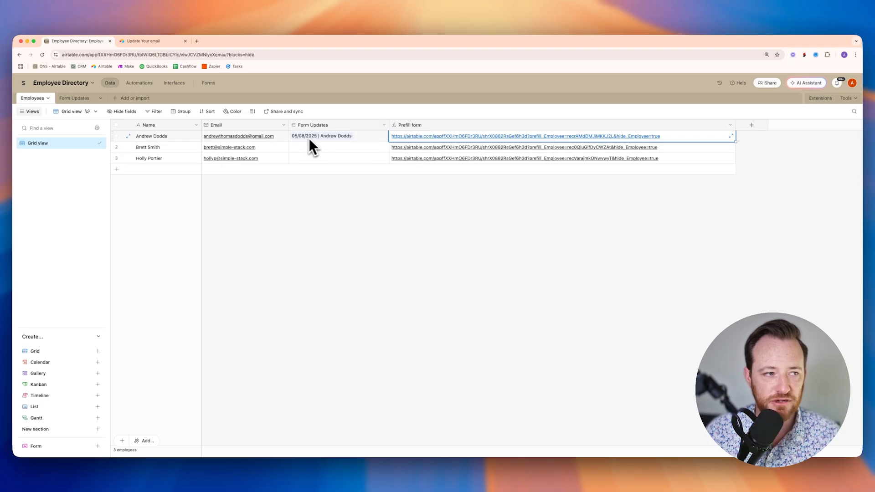
- Open the Form Updates table to see the single new submission dated 5/8/2025
left_click(70, 98)
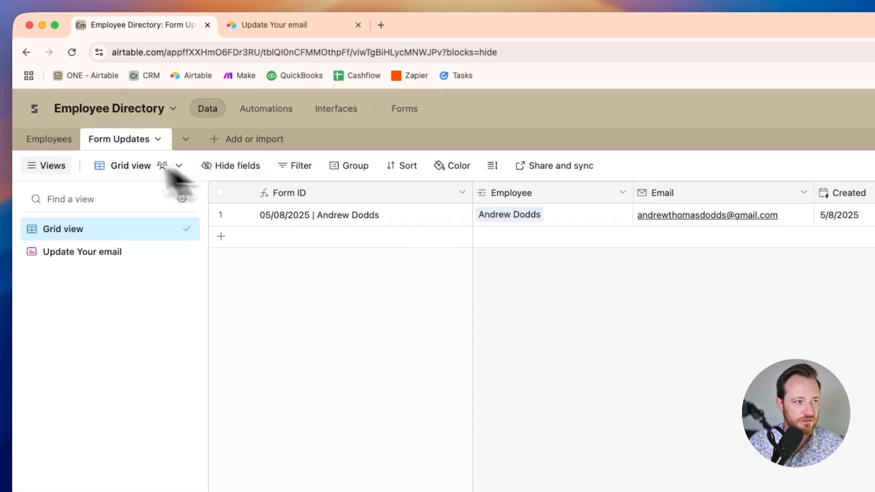